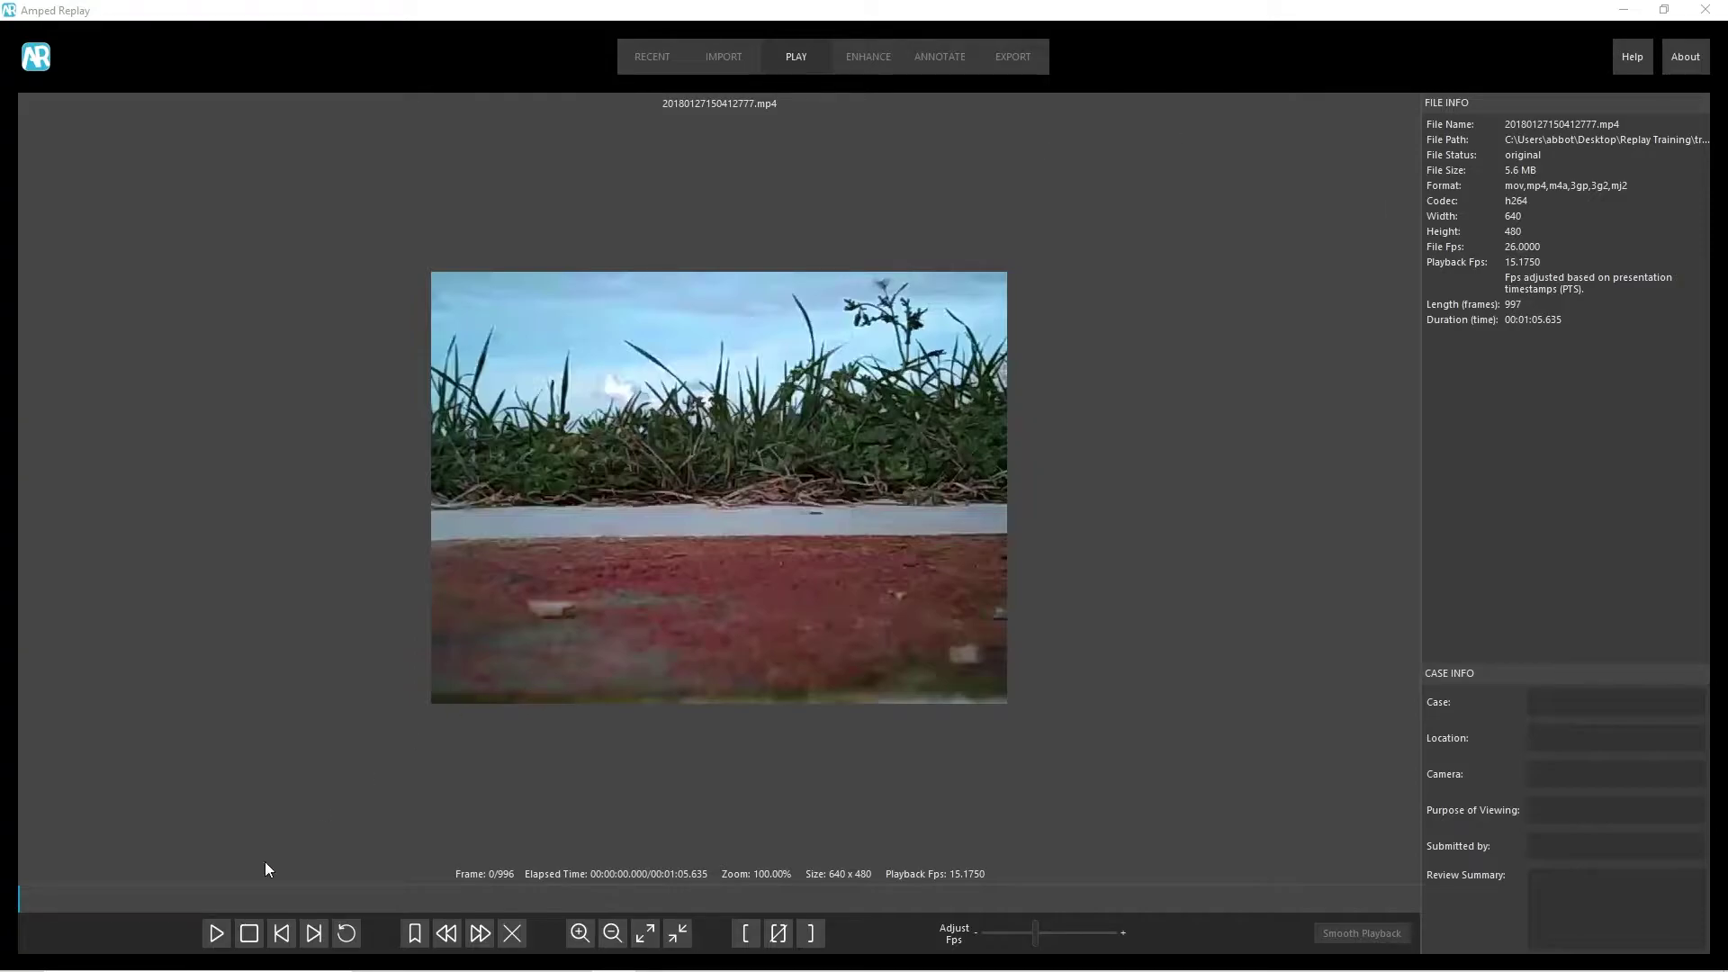
Play the video at 15.1750 fps, skip ahead, and pause at frame 831 of 996
{"action": "left_click", "coordinate": [216, 934]}
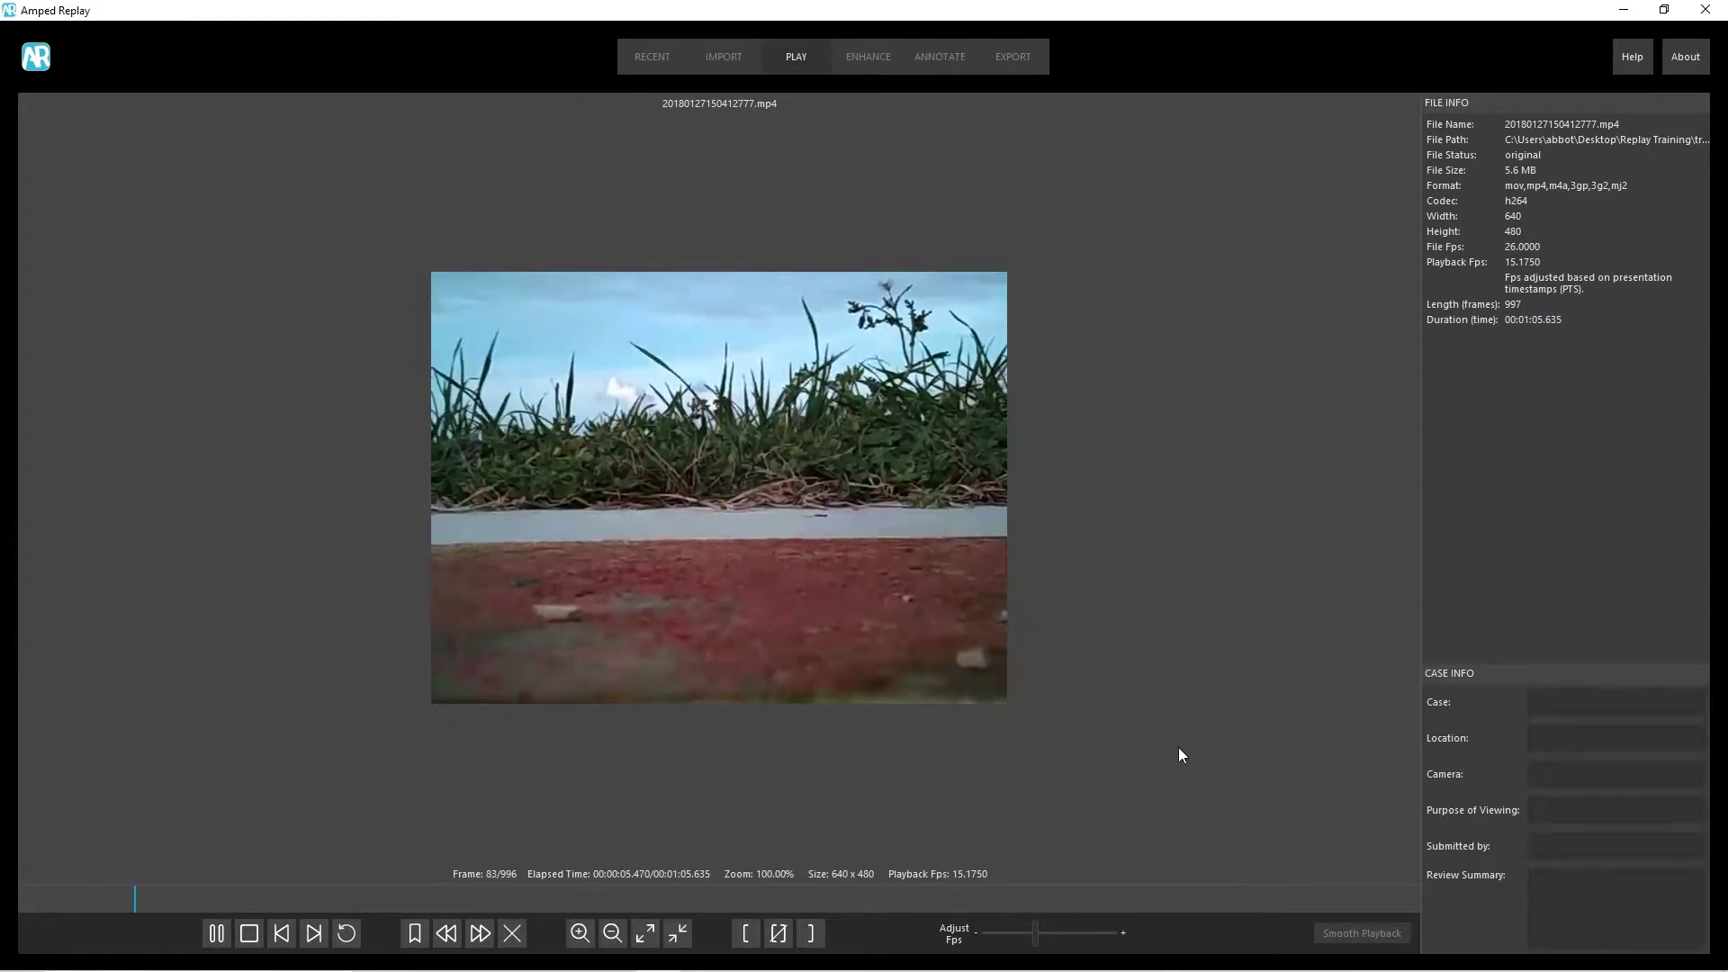
{"action": "left_click", "coordinate": [990, 898]}
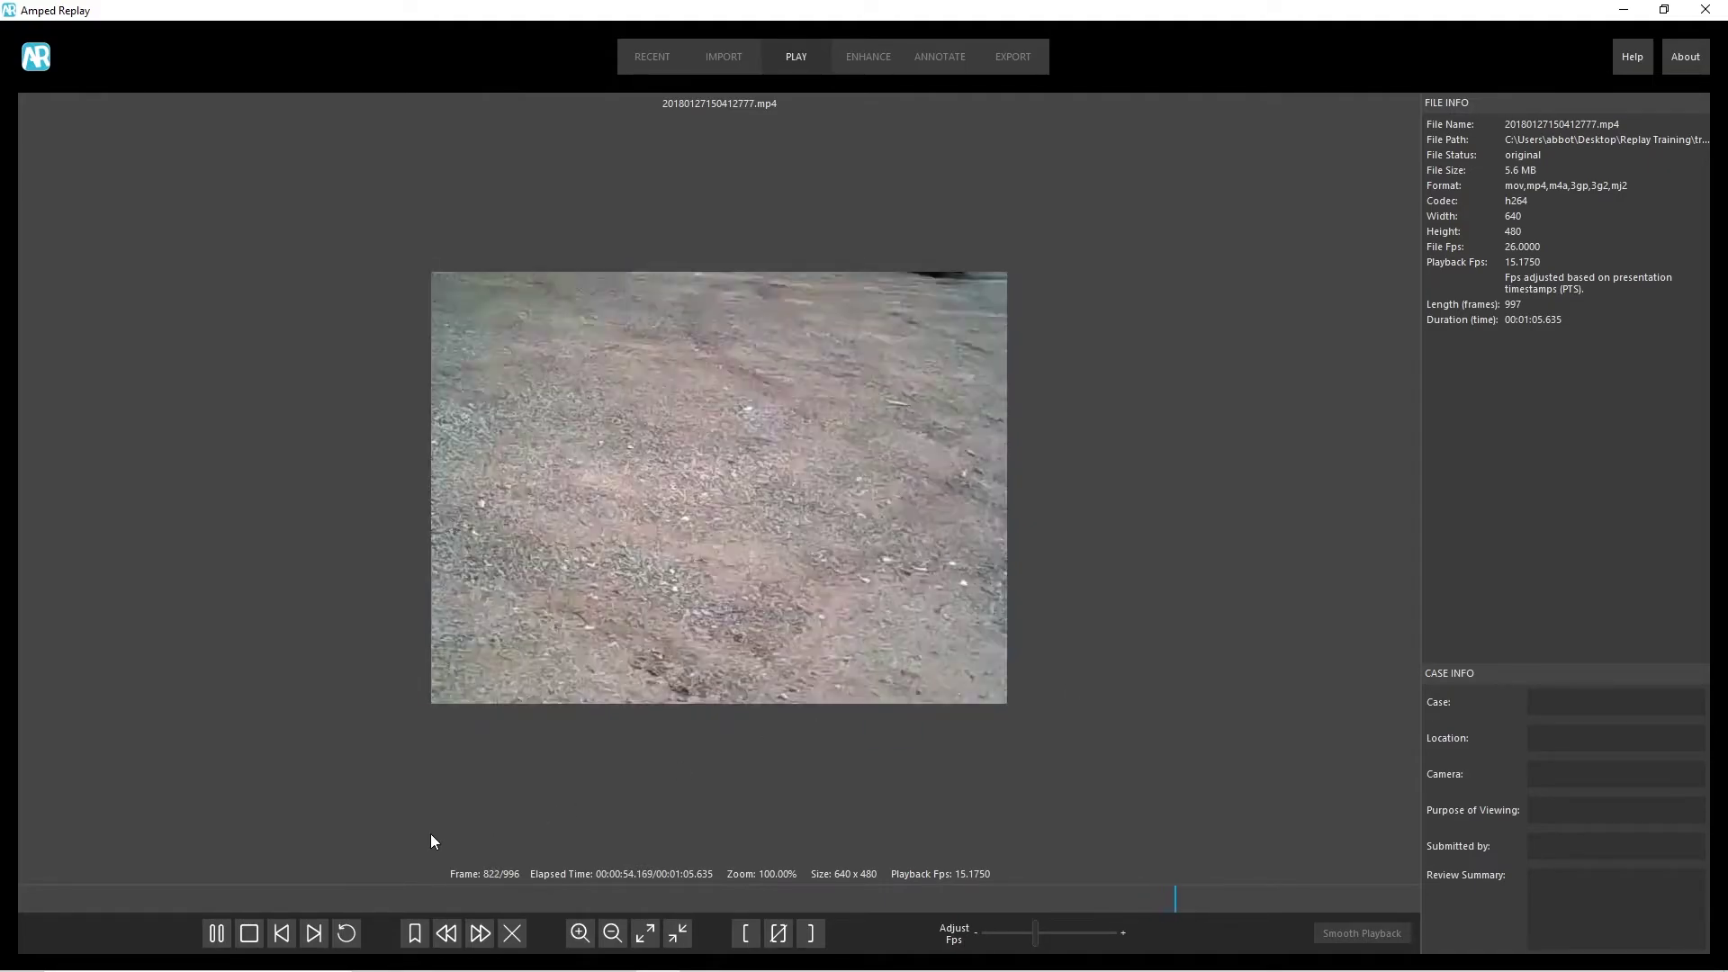
{"action": "left_click", "coordinate": [216, 933]}
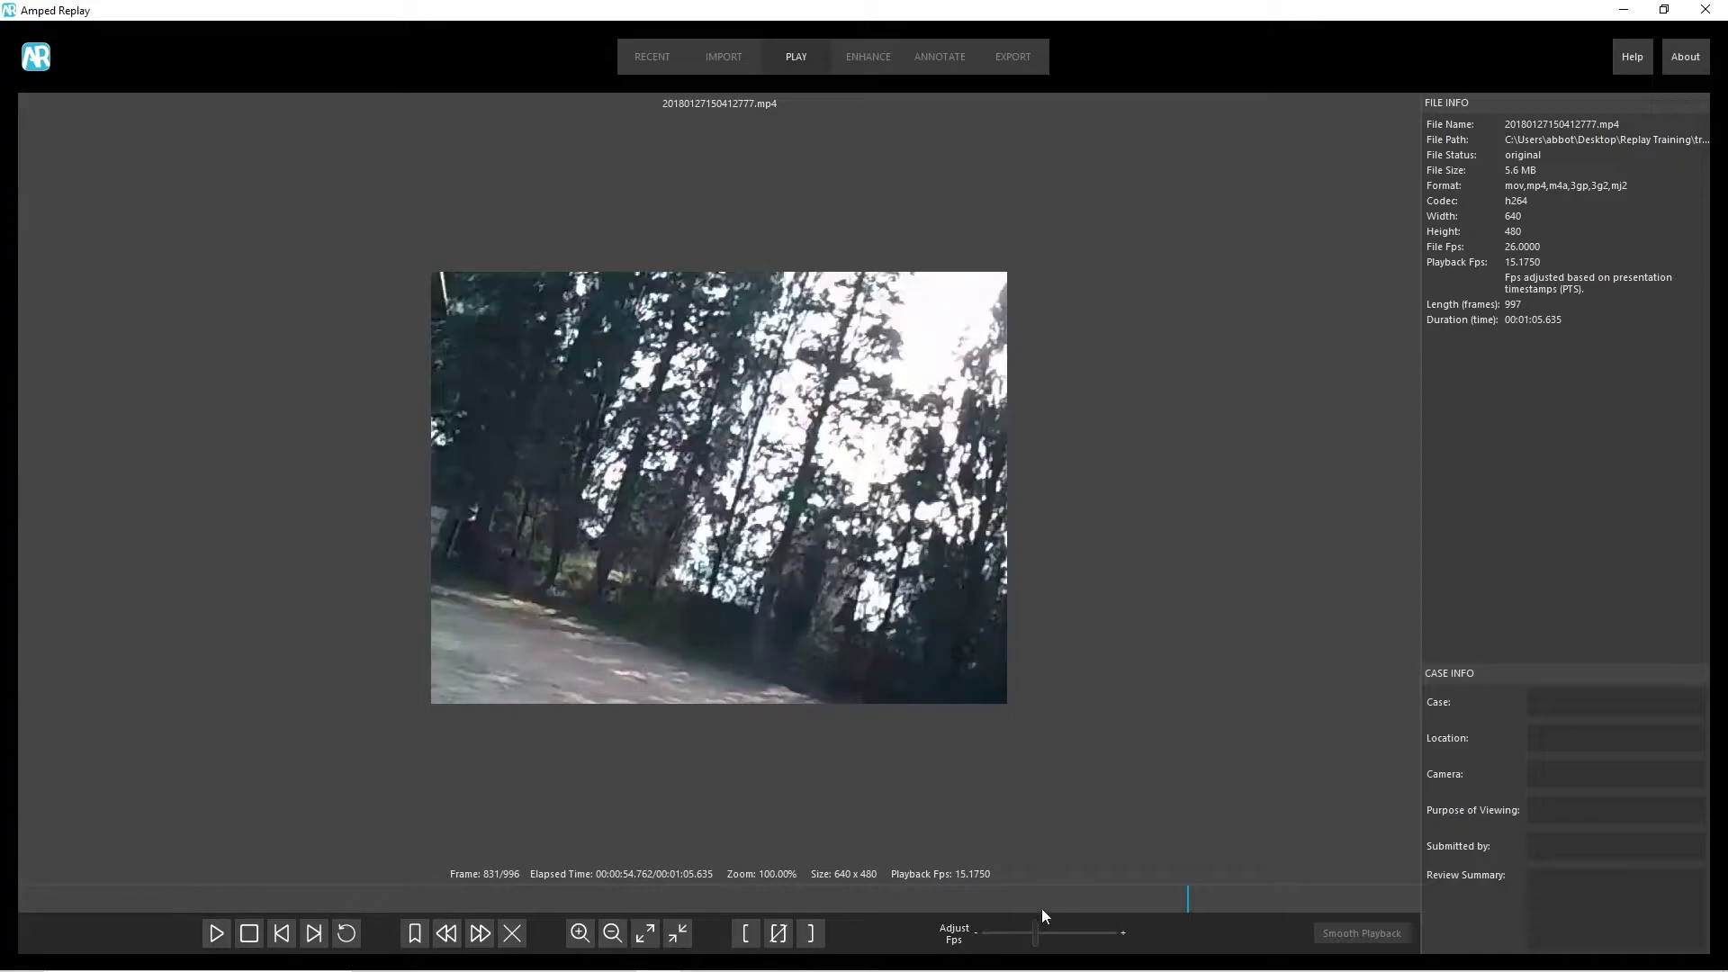
Set Playback Fps to 26.0000 with the Adjust Fps slider, play, then pause with K
{"action": "left_click_drag", "start_coordinate": [1035, 933], "coordinate": [1042, 938]}
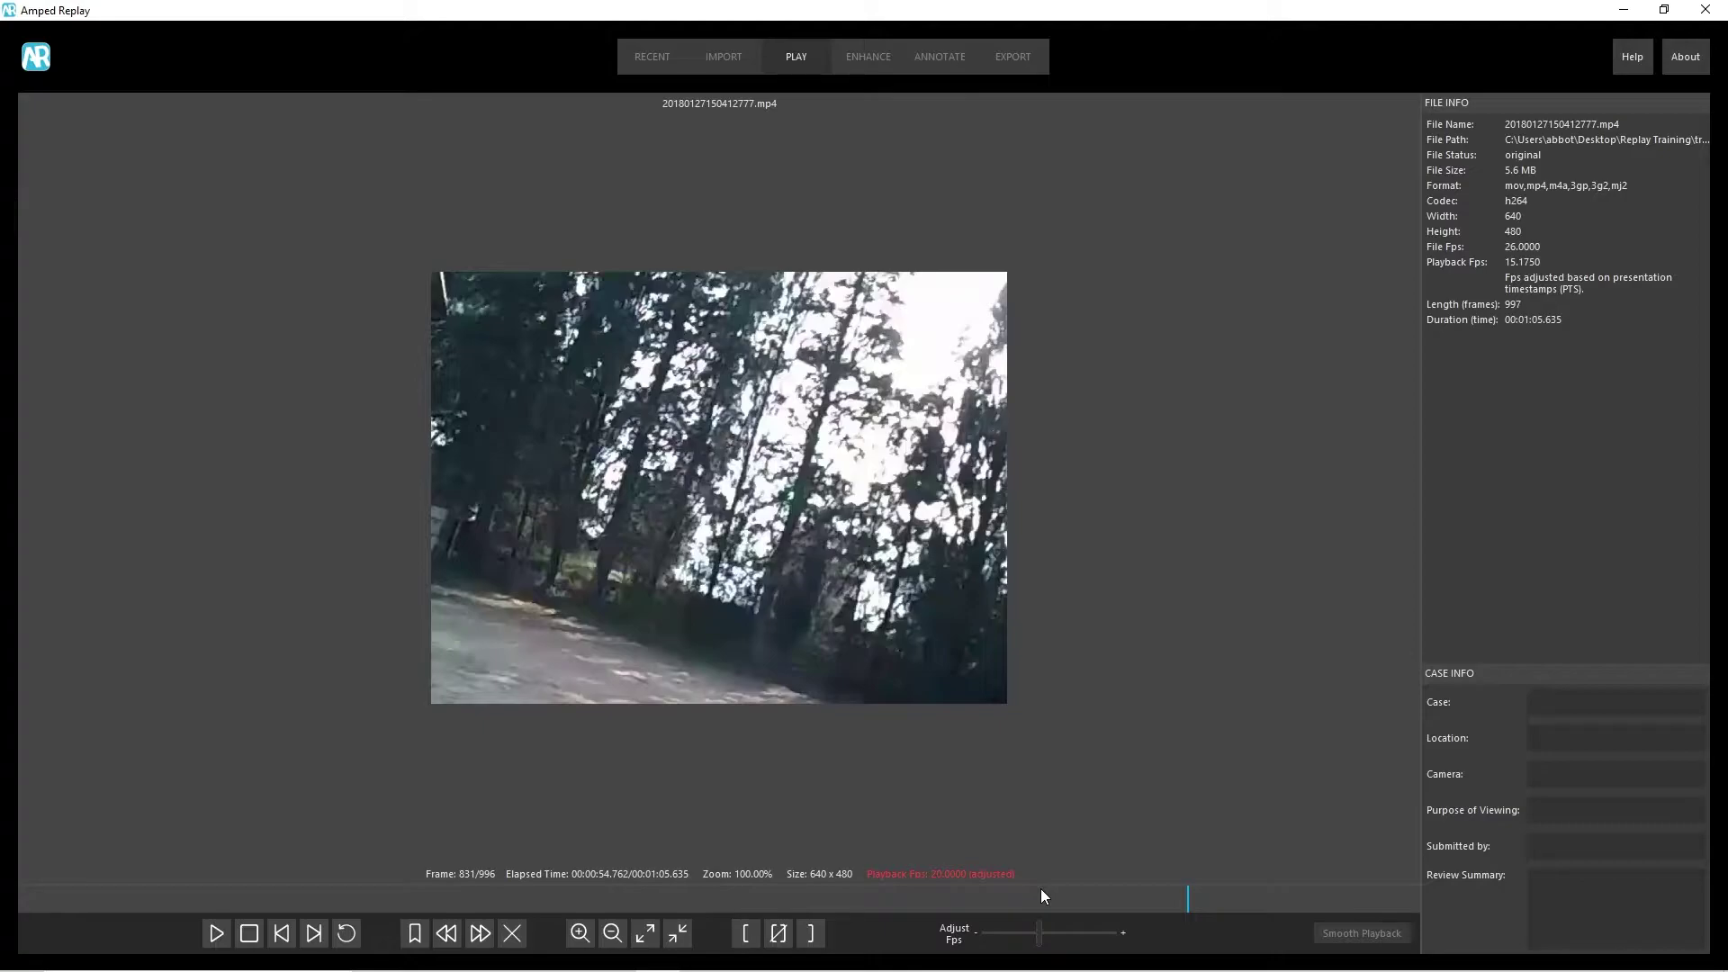
{"action": "left_click", "coordinate": [1042, 936]}
{"action": "left_click", "coordinate": [219, 933]}
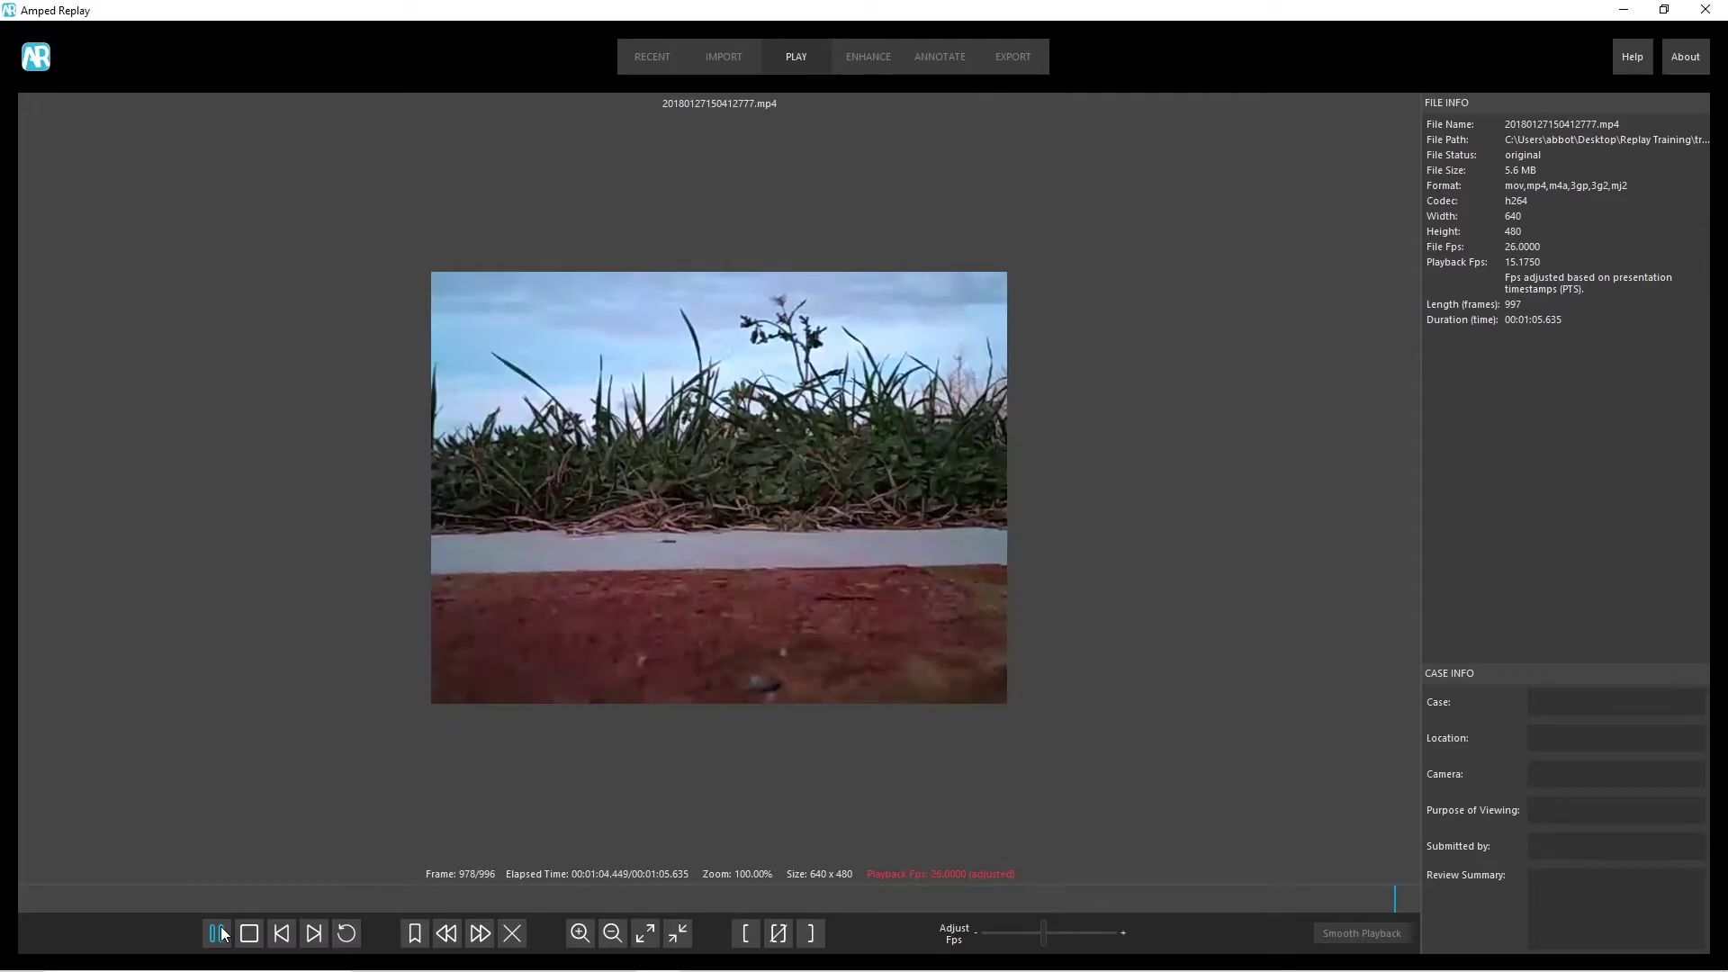
{"action": "key", "text": "k"}
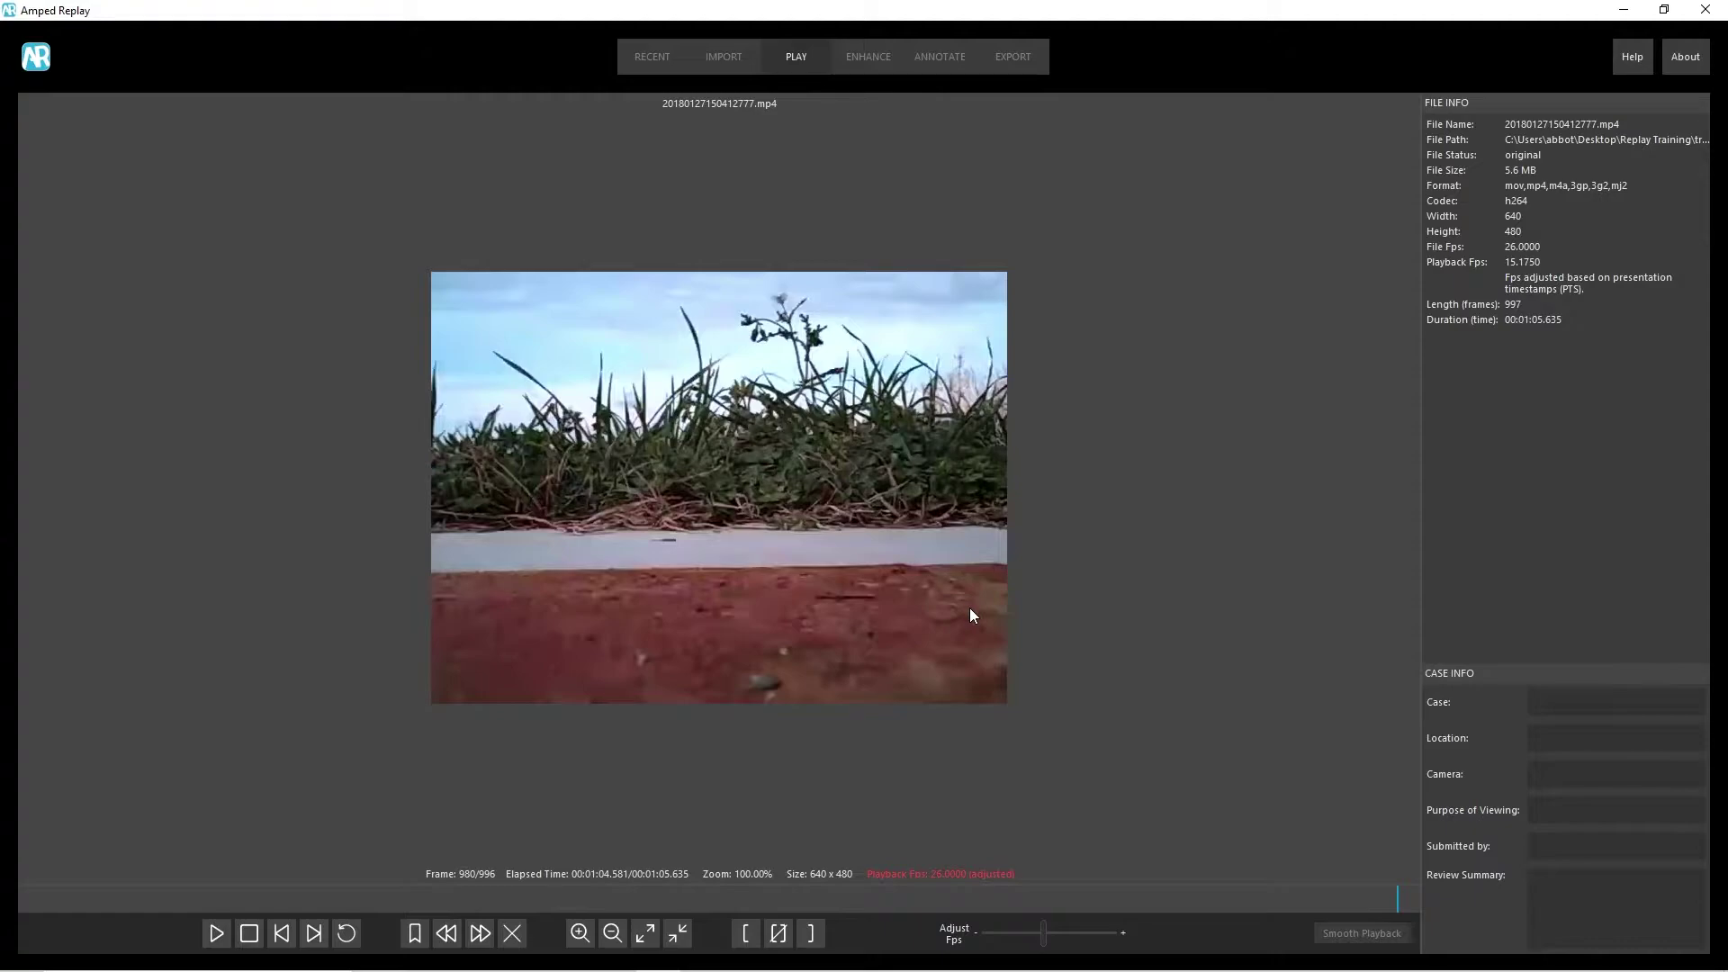
Load 05 - Robbery-Redact.exe from the Recent Projects list
{"action": "left_click", "coordinate": [654, 58]}
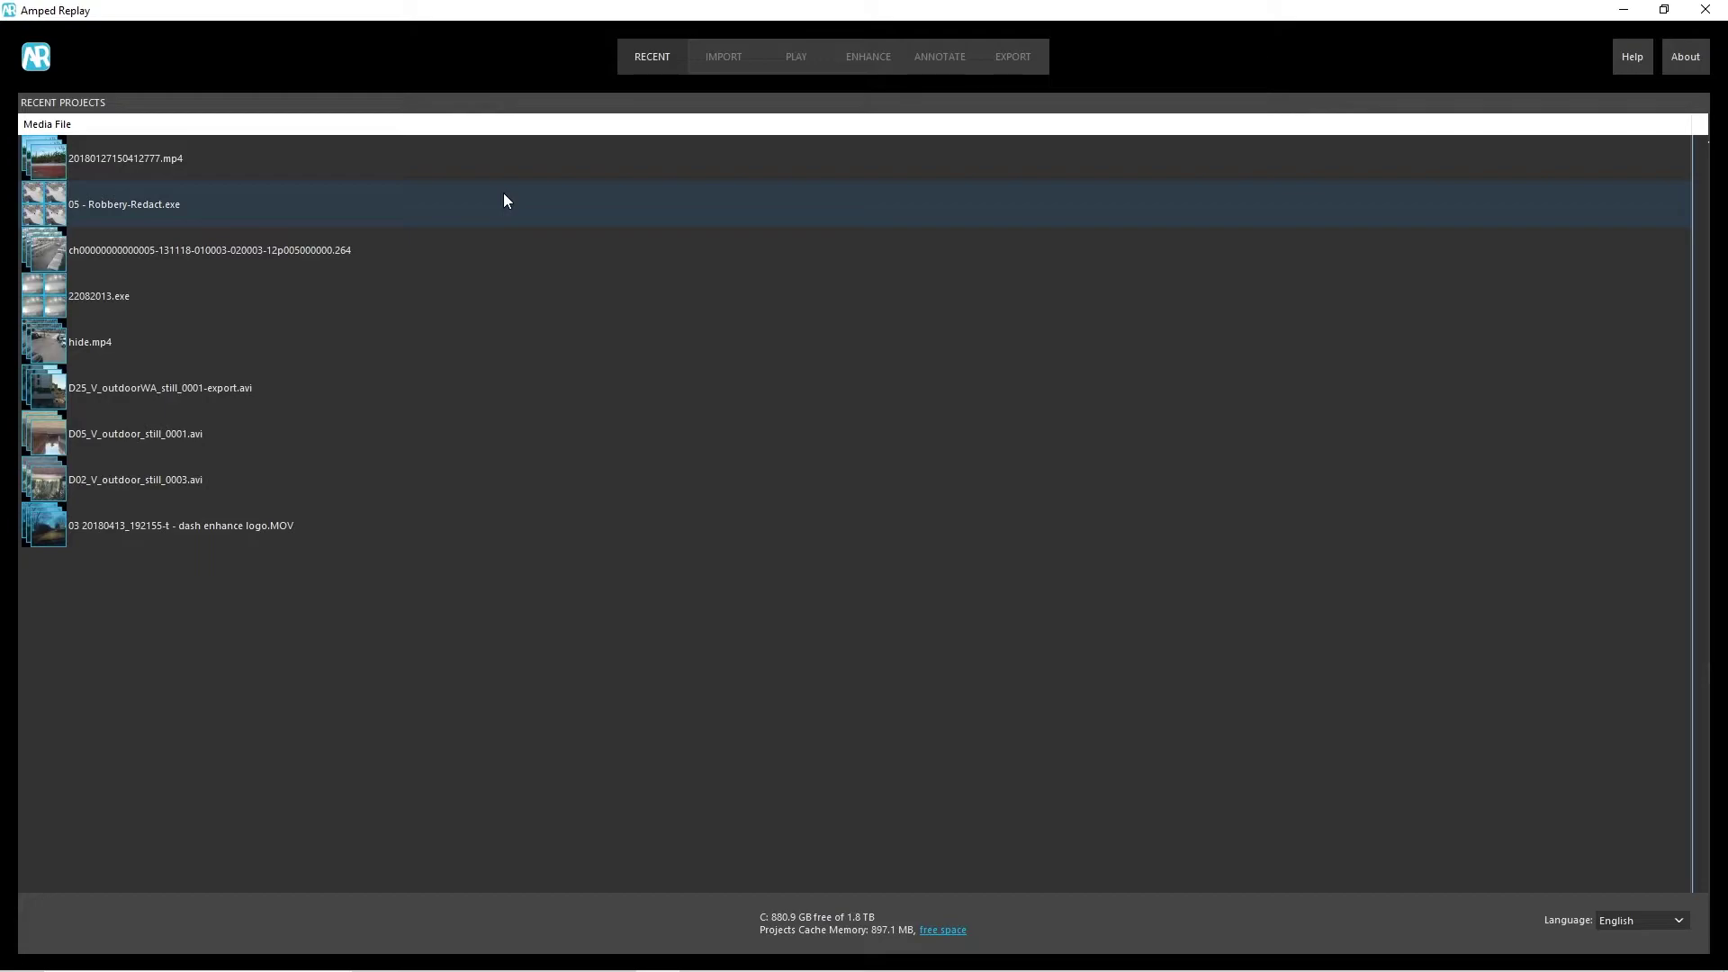
{"action": "double_click", "coordinate": [504, 195]}
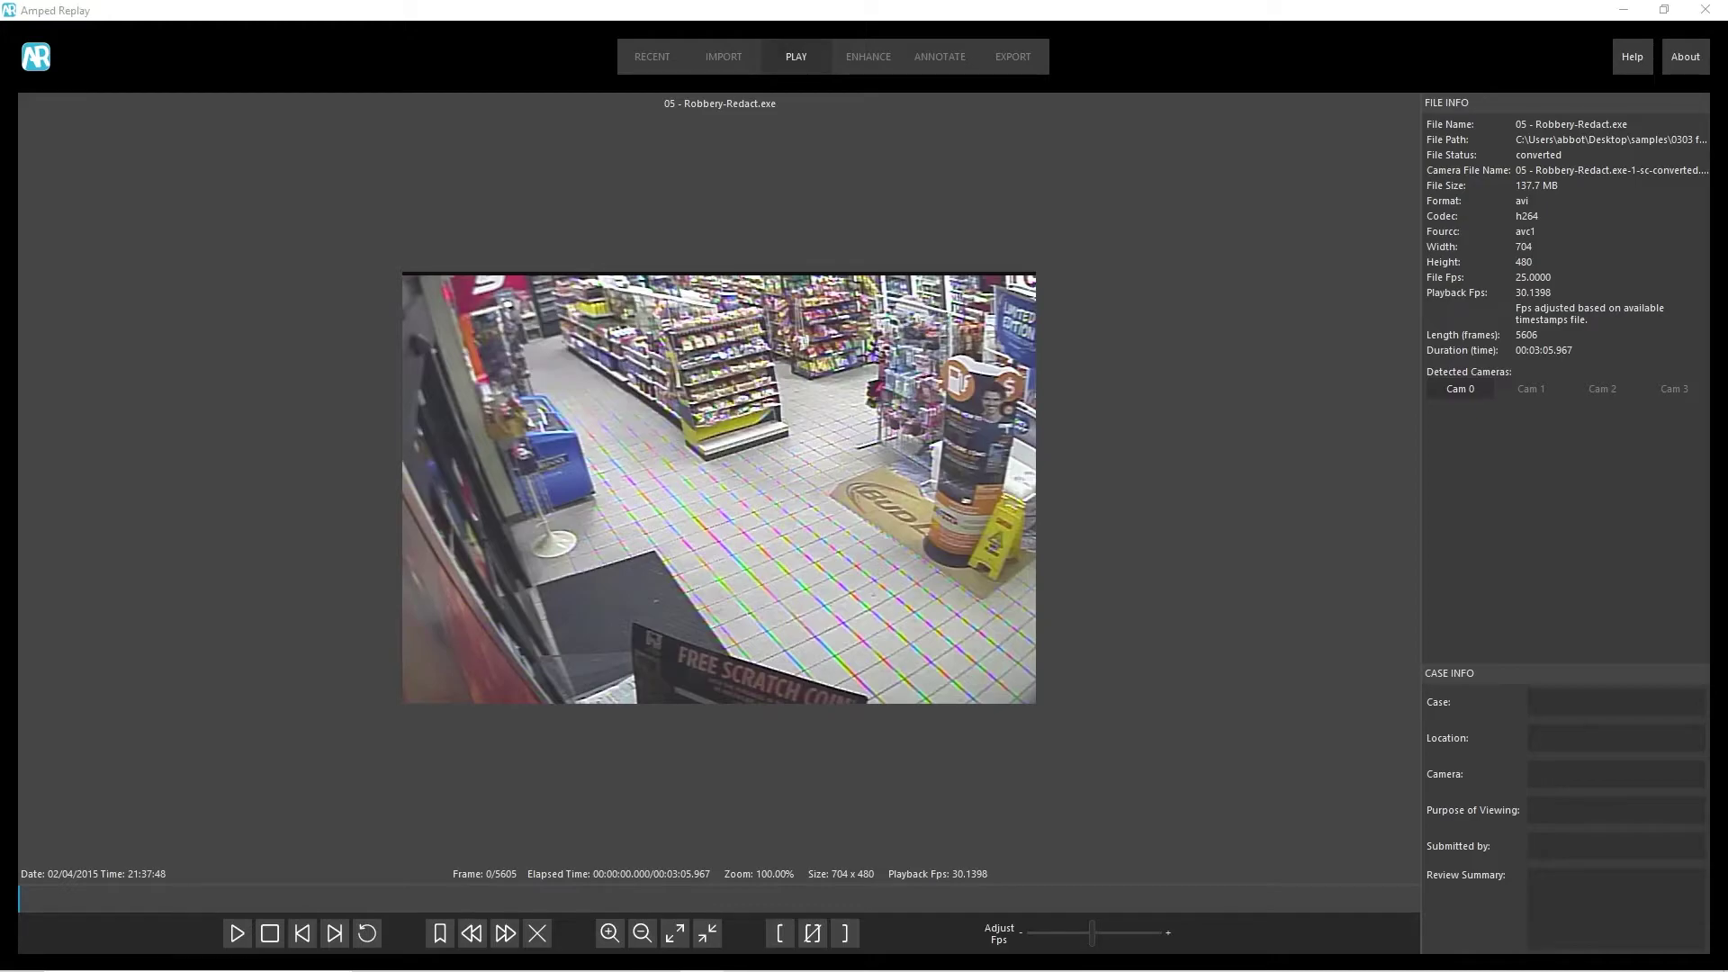
Generate a report from Export, save it over the existing PDF, and zoom the page
{"action": "left_click", "coordinate": [1169, 311]}
{"action": "left_click", "coordinate": [1017, 67]}
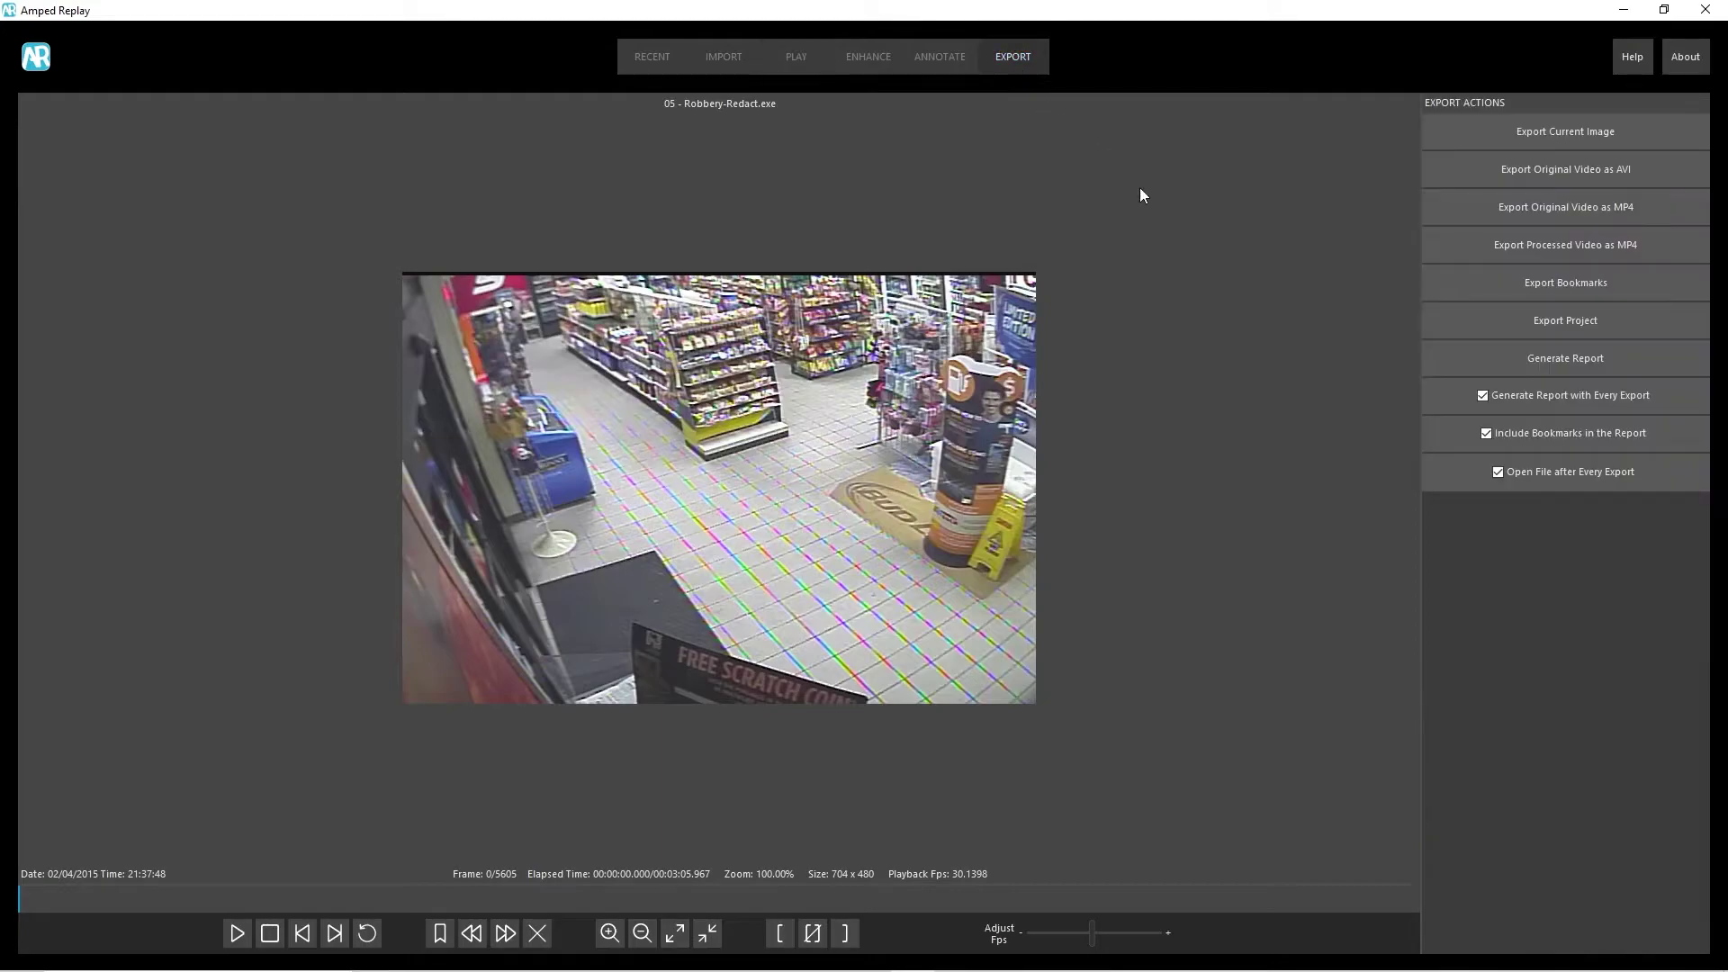
{"action": "left_click", "coordinate": [1492, 359]}
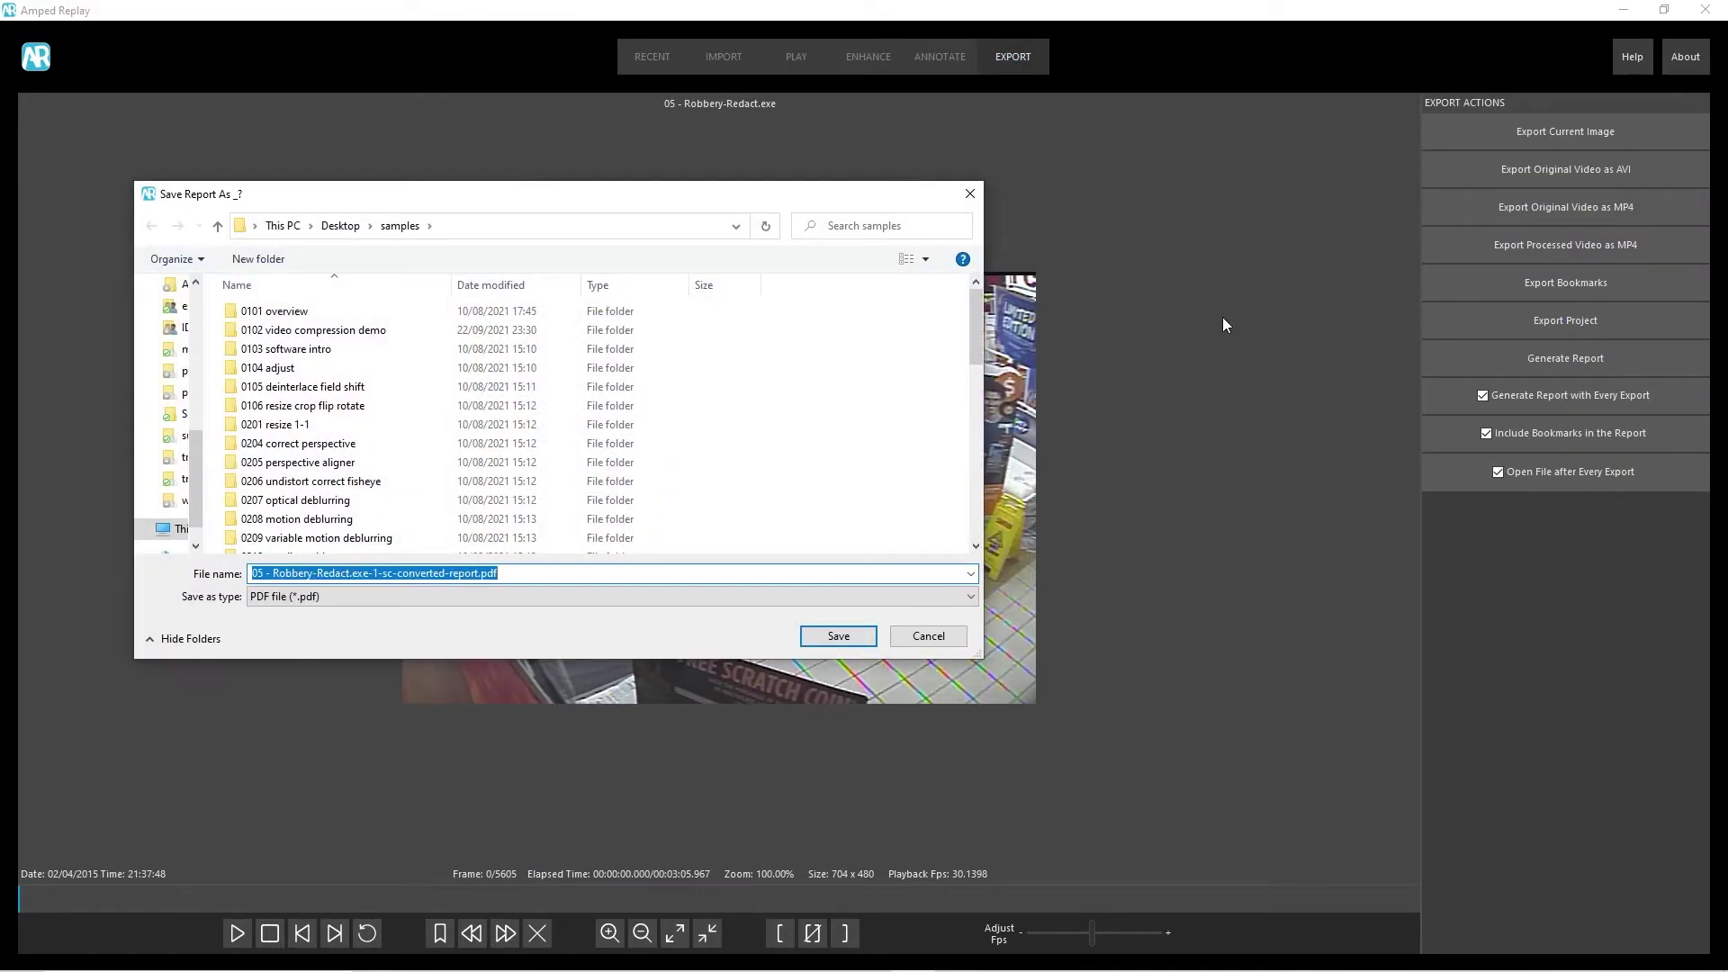
{"action": "left_click", "coordinate": [846, 635]}
{"action": "left_click", "coordinate": [951, 494]}
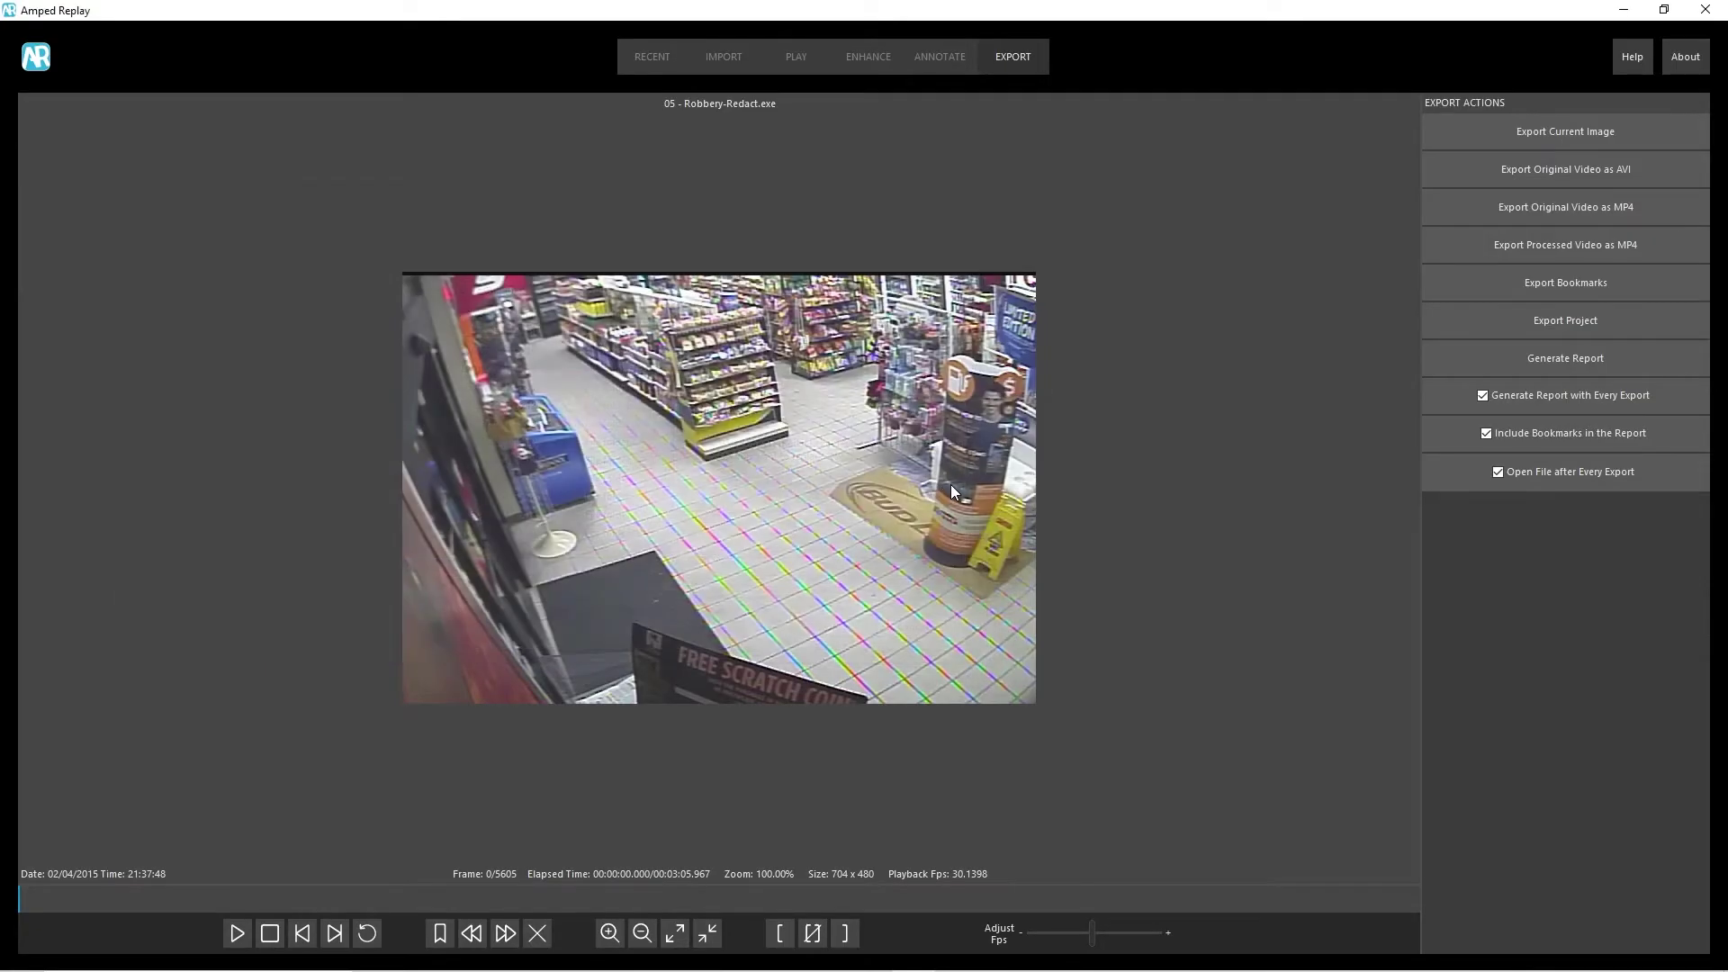
{"action": "left_click", "coordinate": [899, 89]}
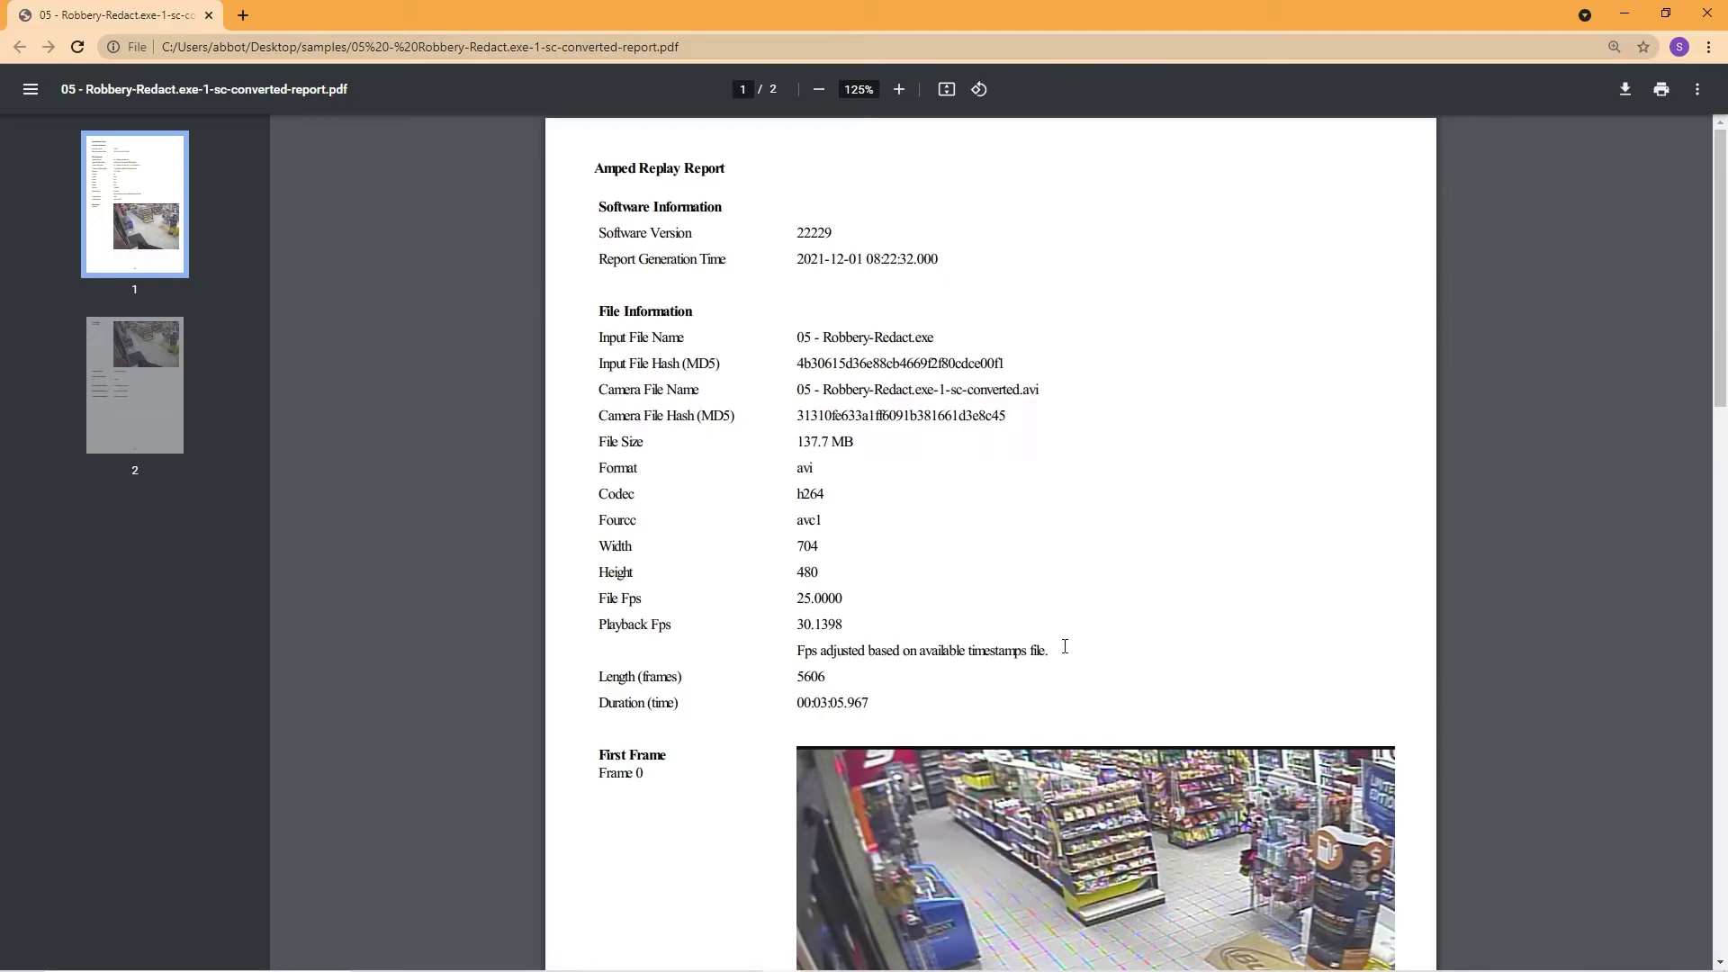
{"action": "left_click_drag", "start_coordinate": [1064, 650], "coordinate": [594, 623]}
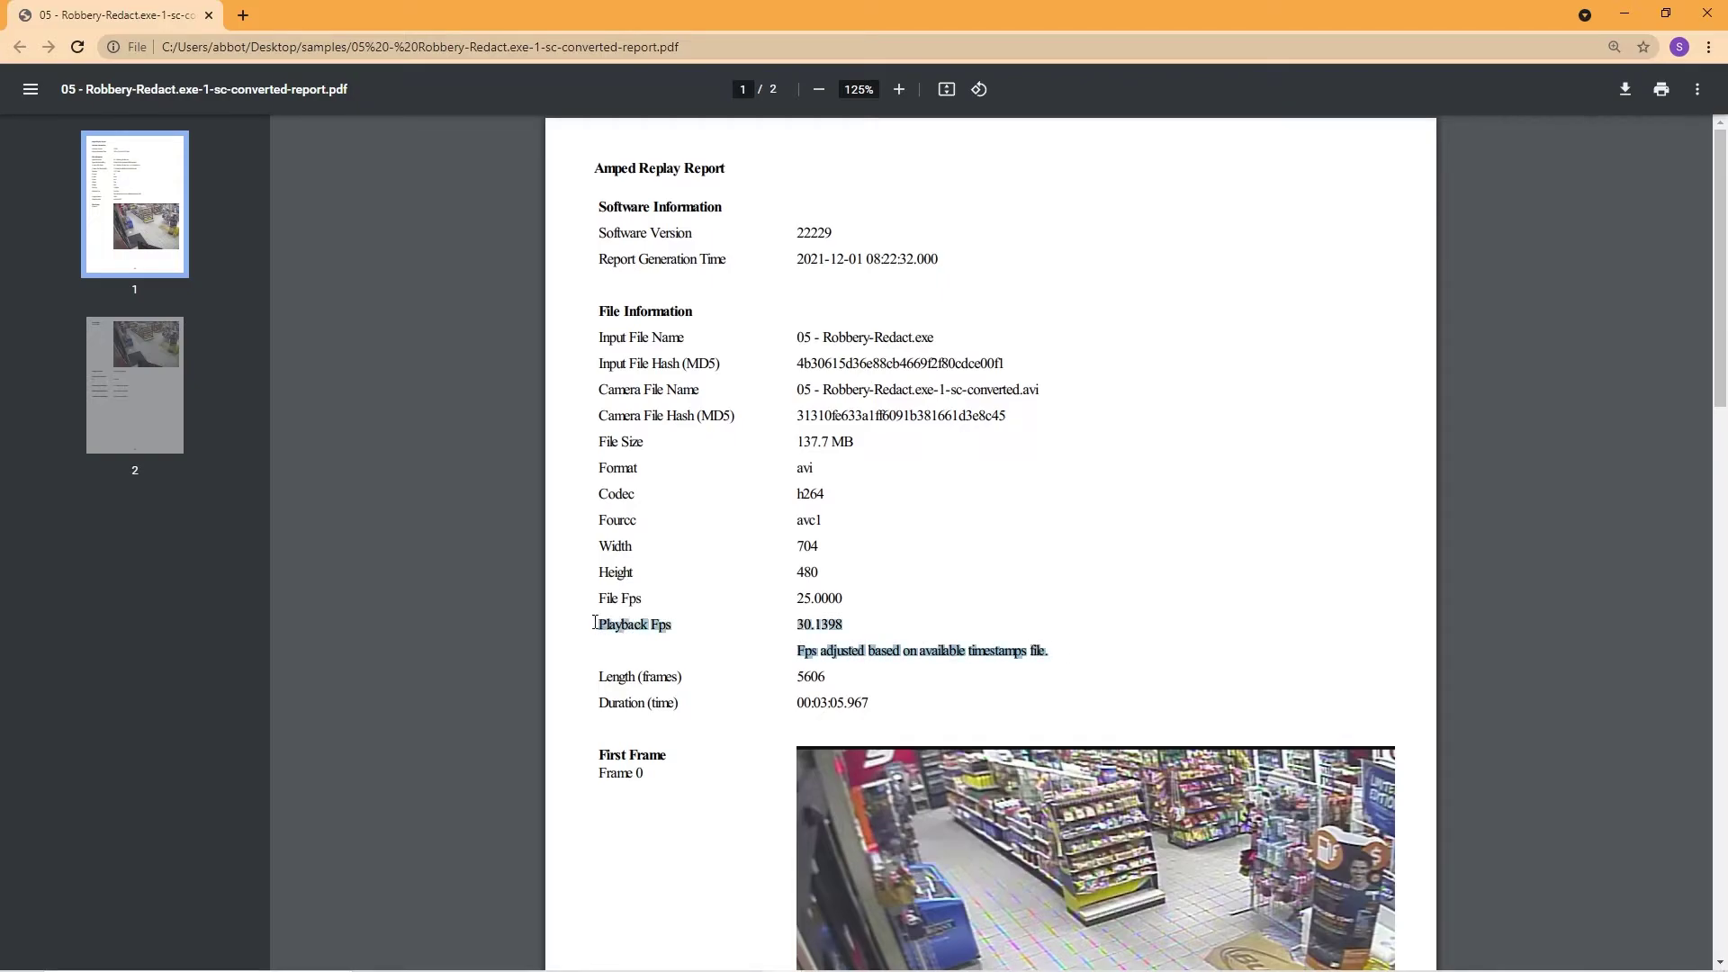
{"action": "left_click", "coordinate": [1065, 641]}
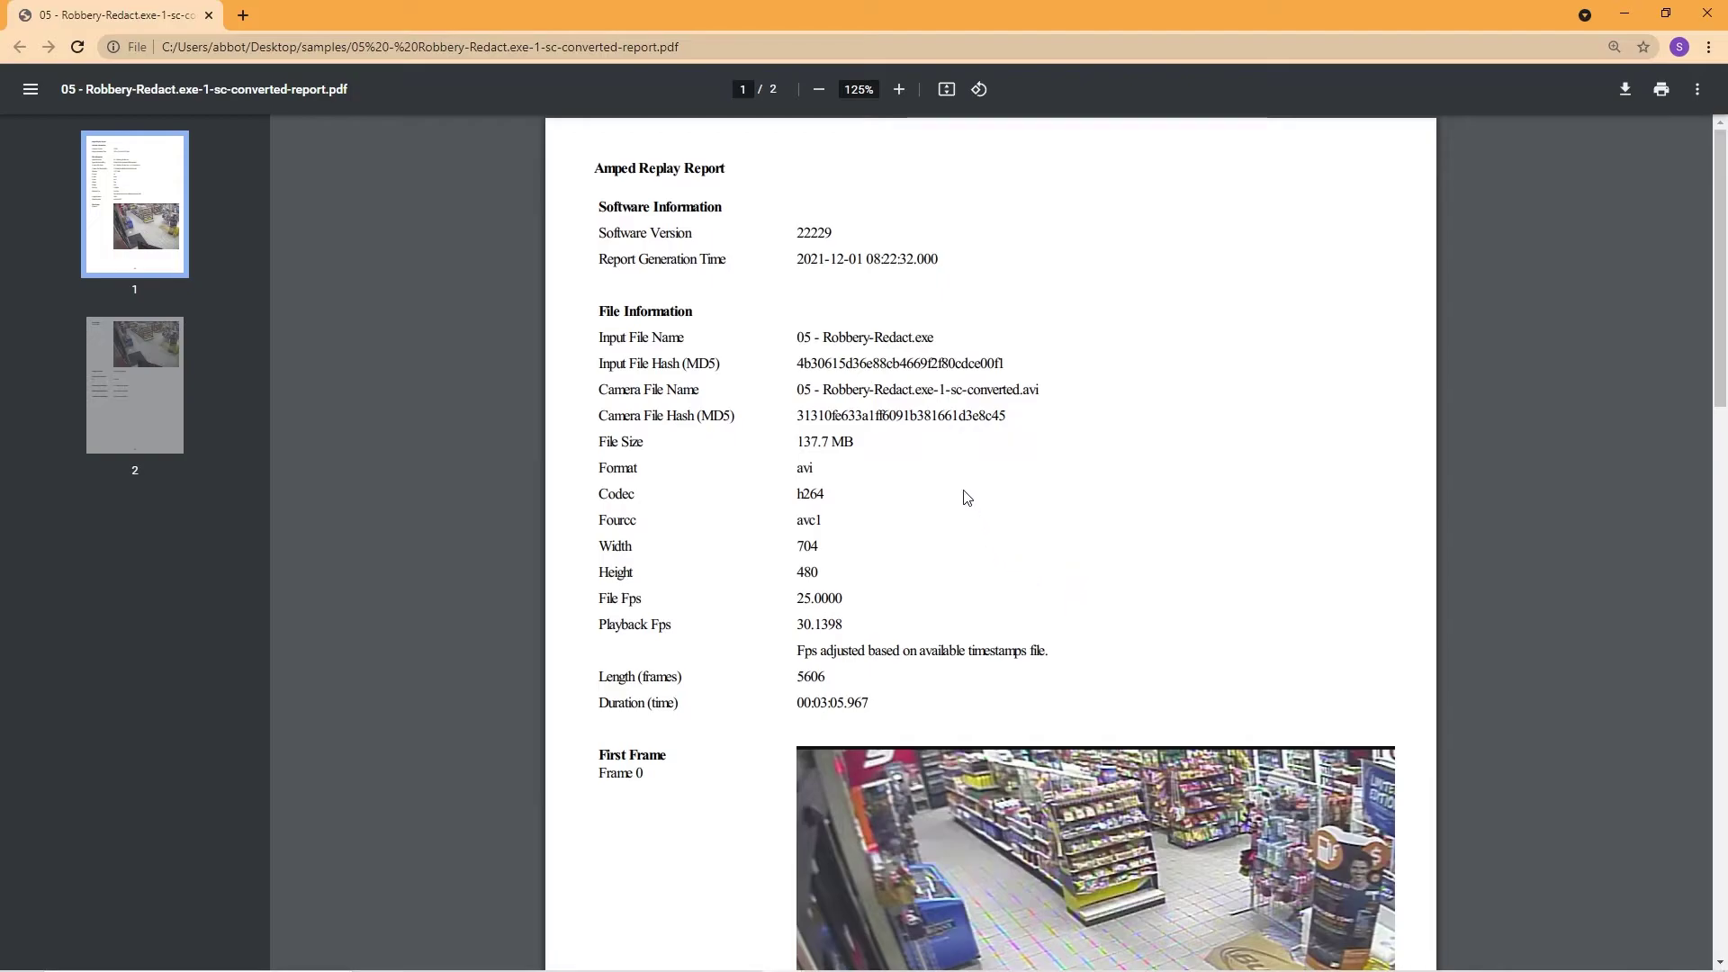
{"action": "scroll", "coordinate": [966, 466], "scroll_direction": "down", "scroll_amount": 15}
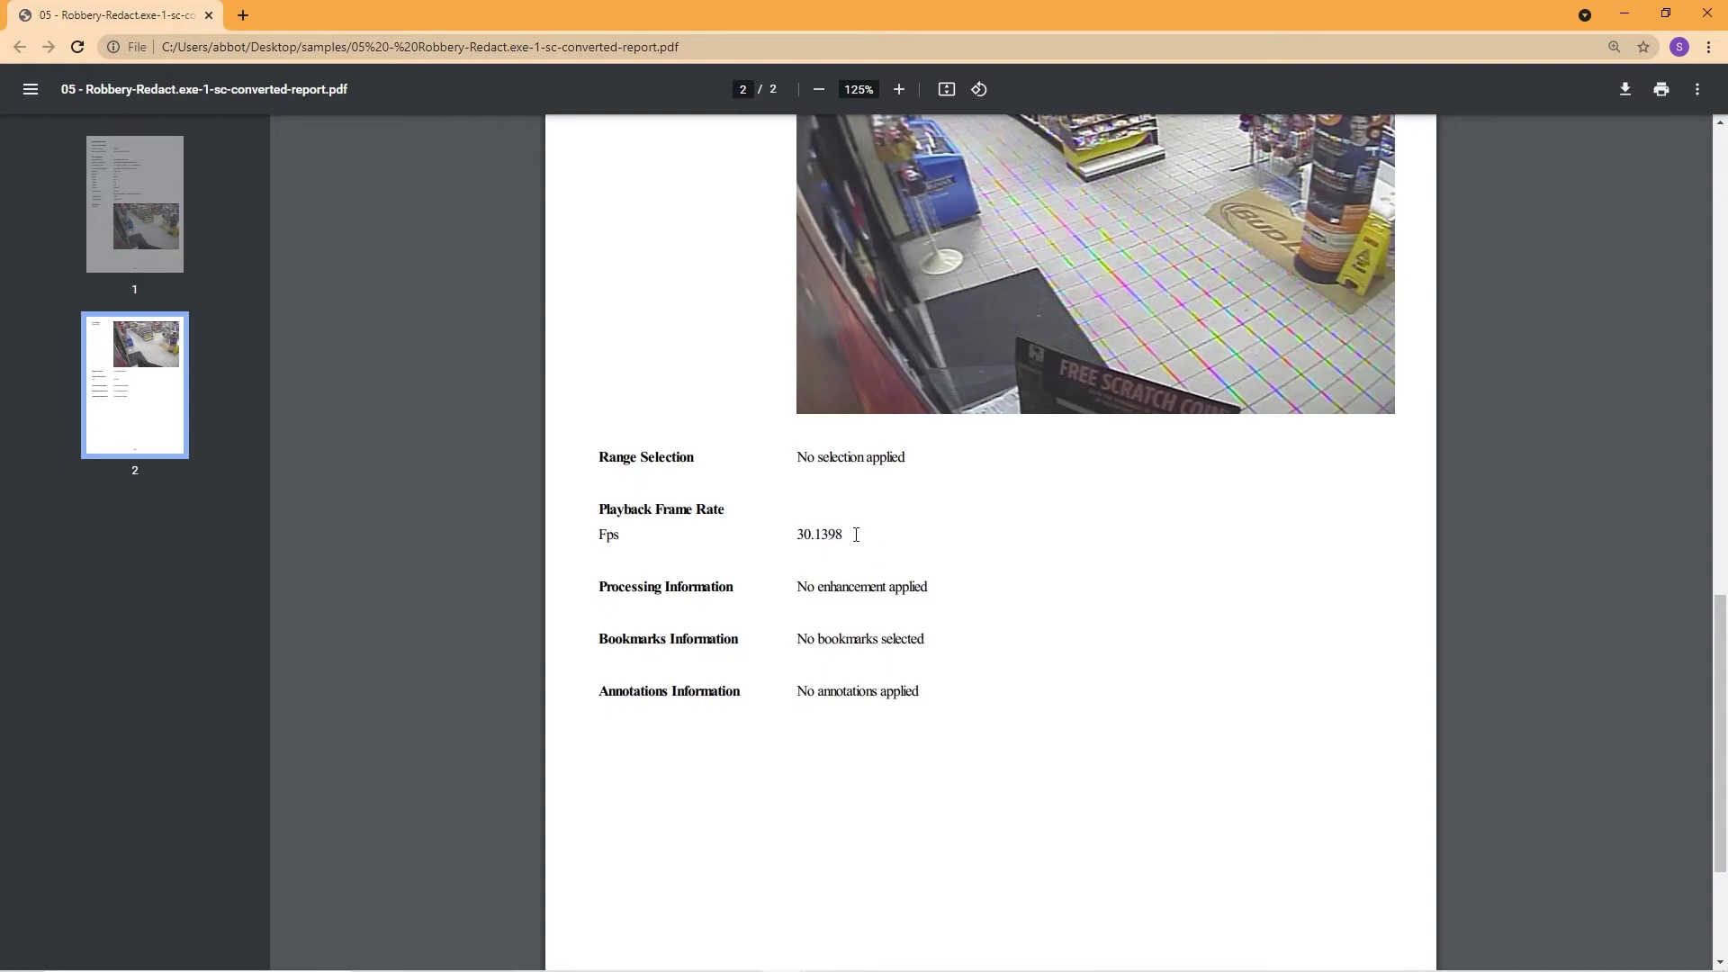
{"action": "left_click_drag", "start_coordinate": [856, 538], "coordinate": [909, 541]}
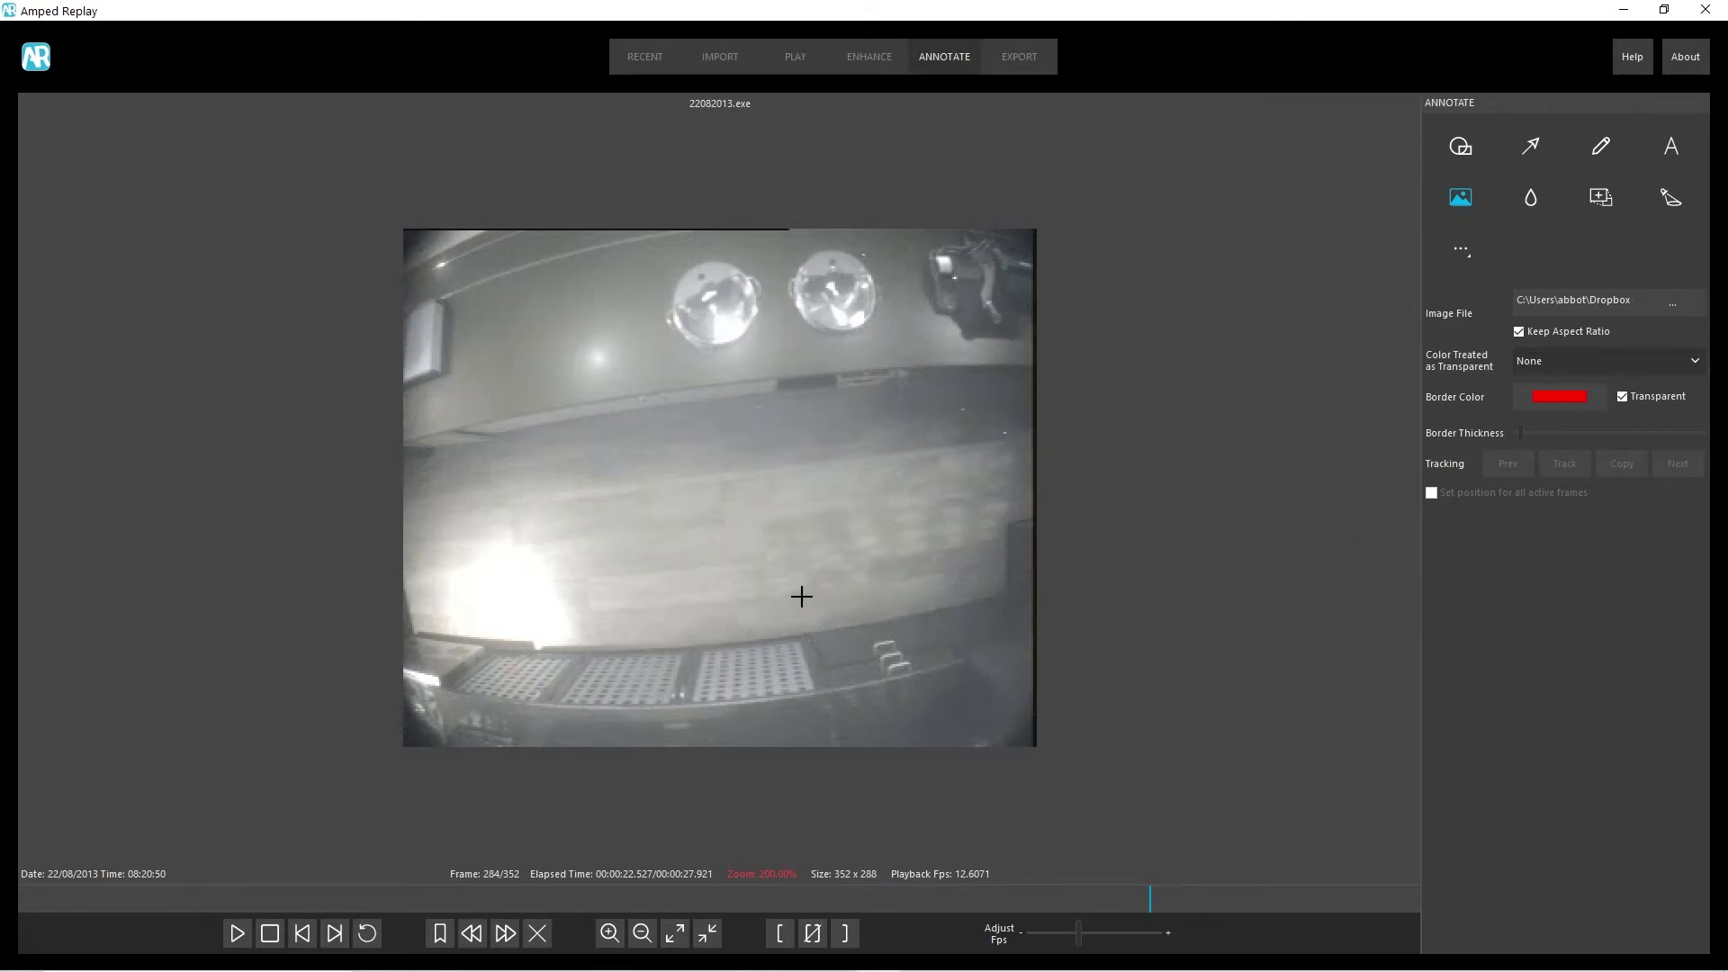
Set the Amped Software logo for all frames and drag it to the video's top-left
{"action": "left_click_drag", "start_coordinate": [769, 607], "coordinate": [1012, 736]}
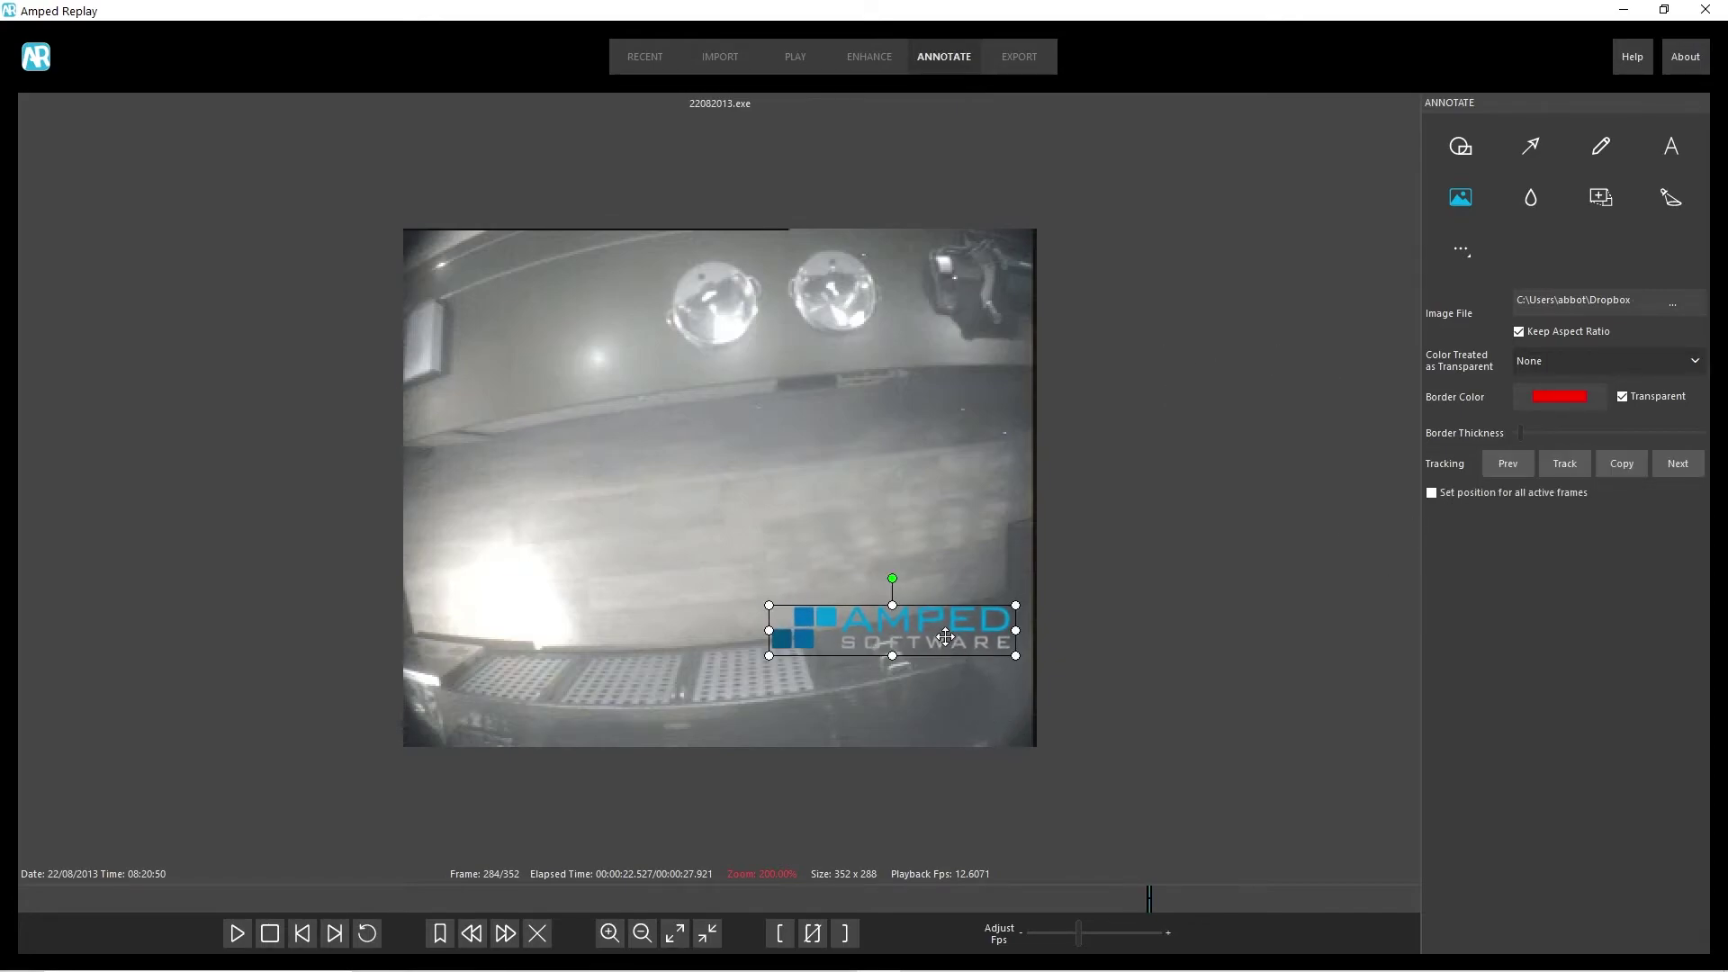
{"action": "left_click_drag", "start_coordinate": [946, 637], "coordinate": [949, 717]}
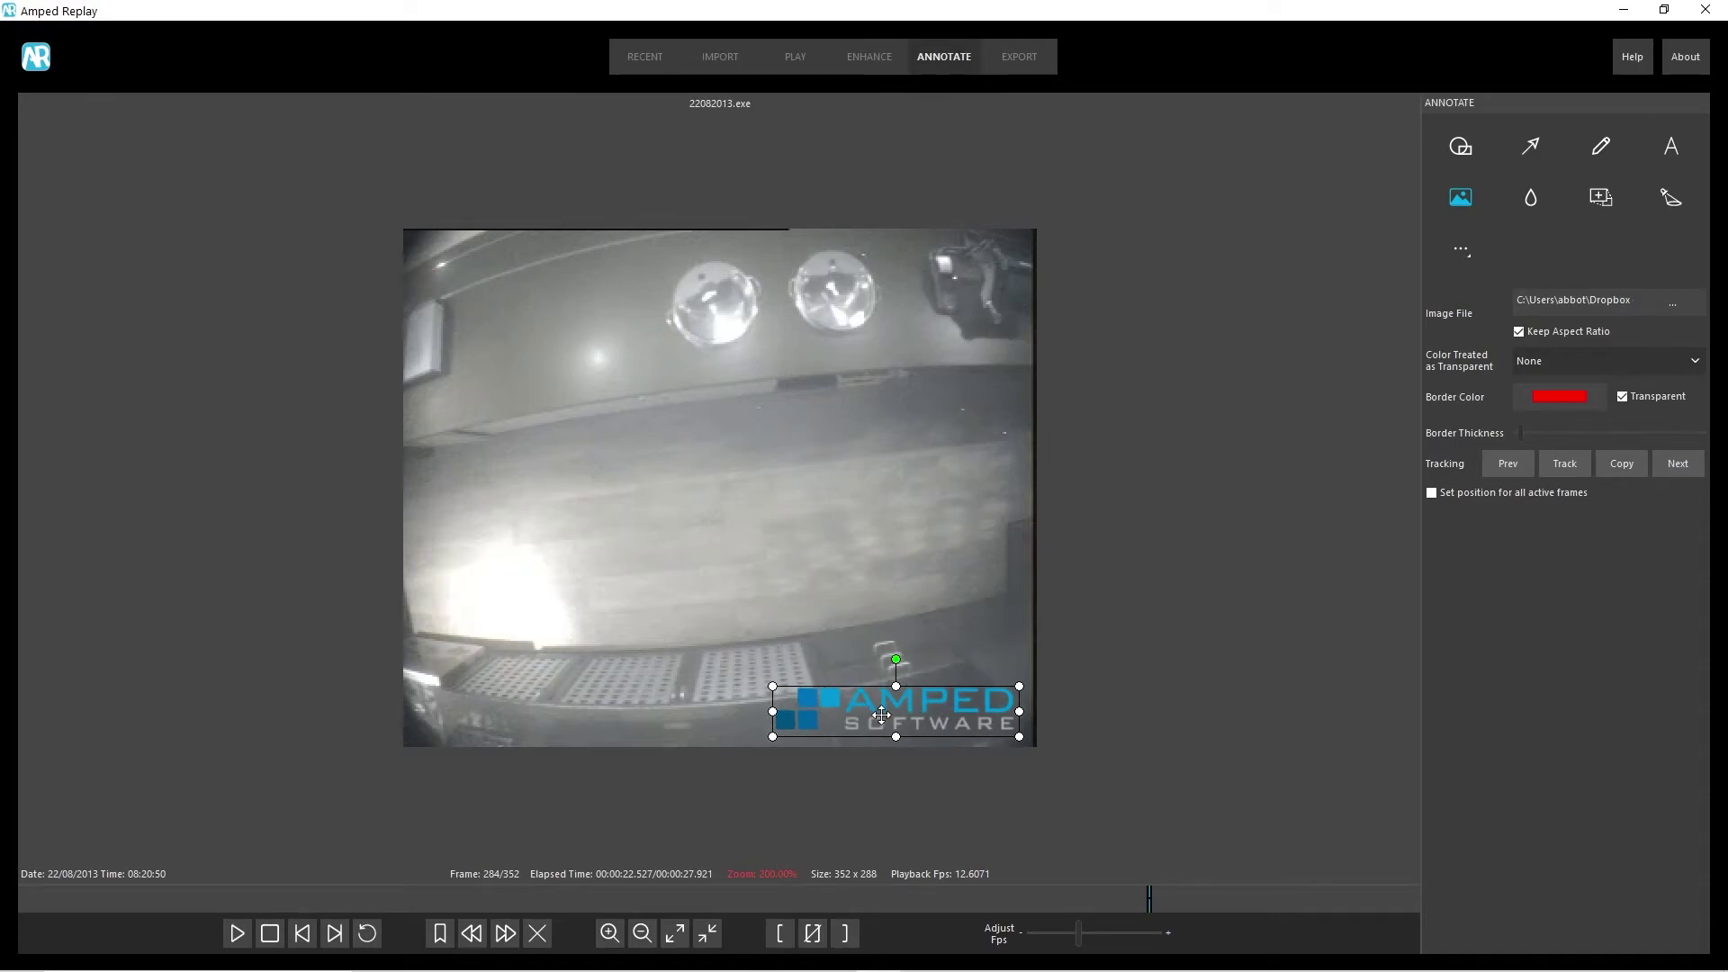
{"action": "right_click", "coordinate": [907, 712]}
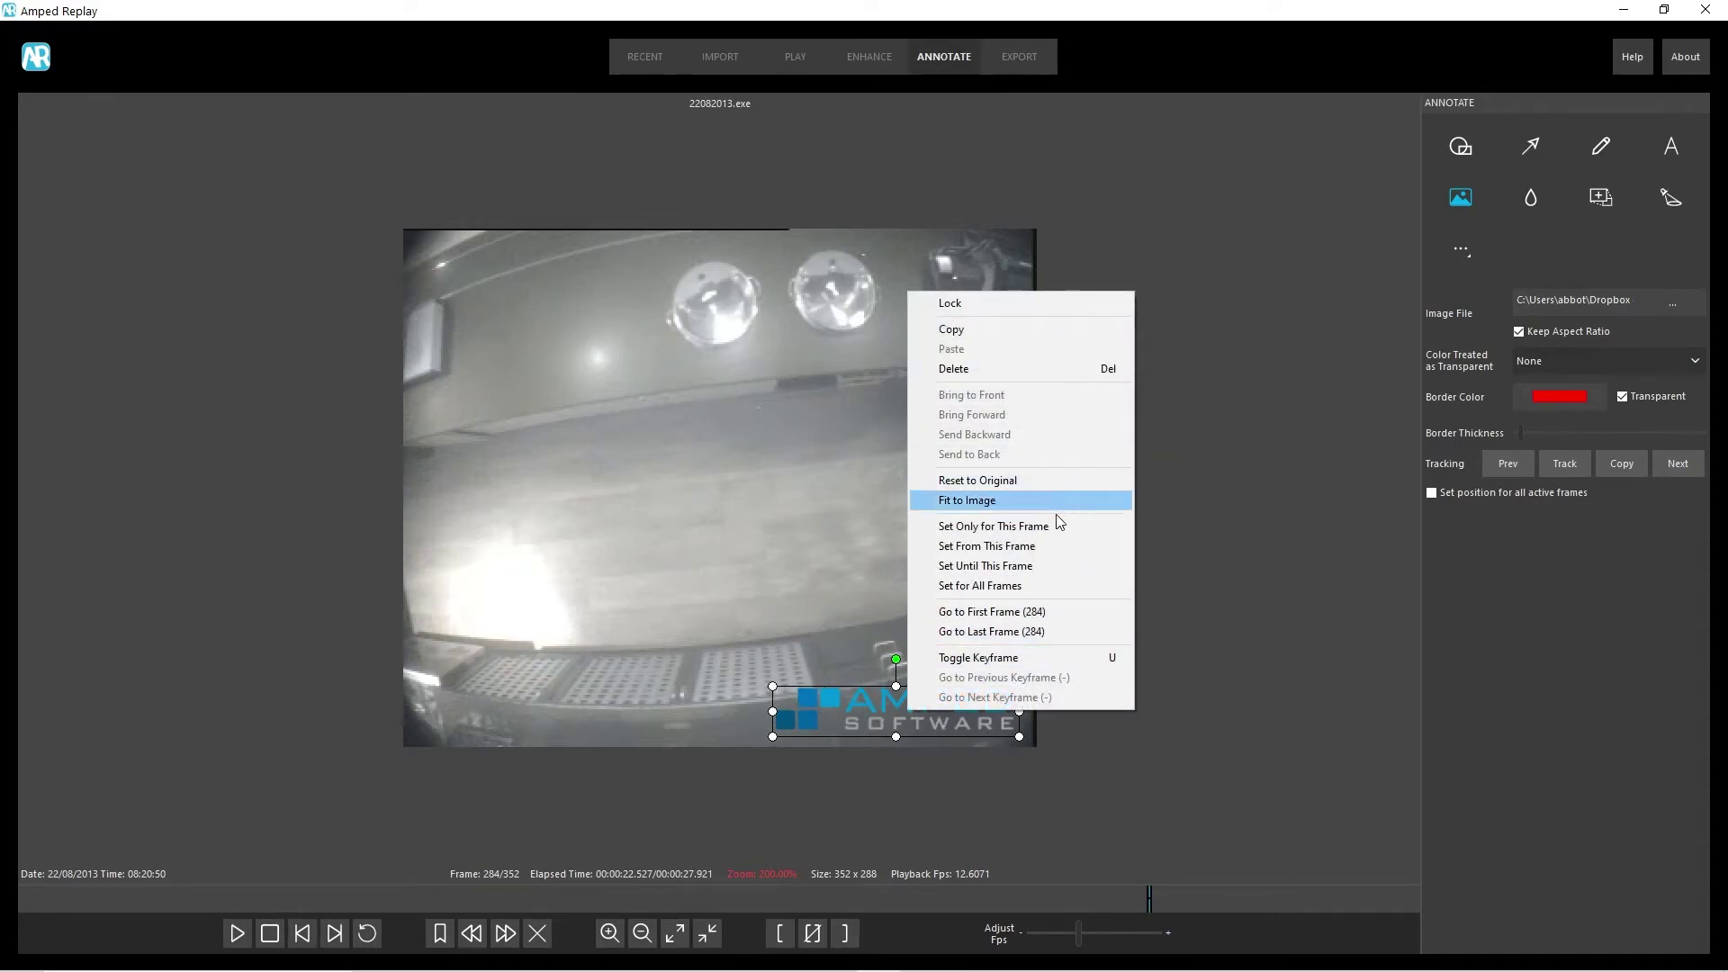
{"action": "left_click", "coordinate": [1001, 585]}
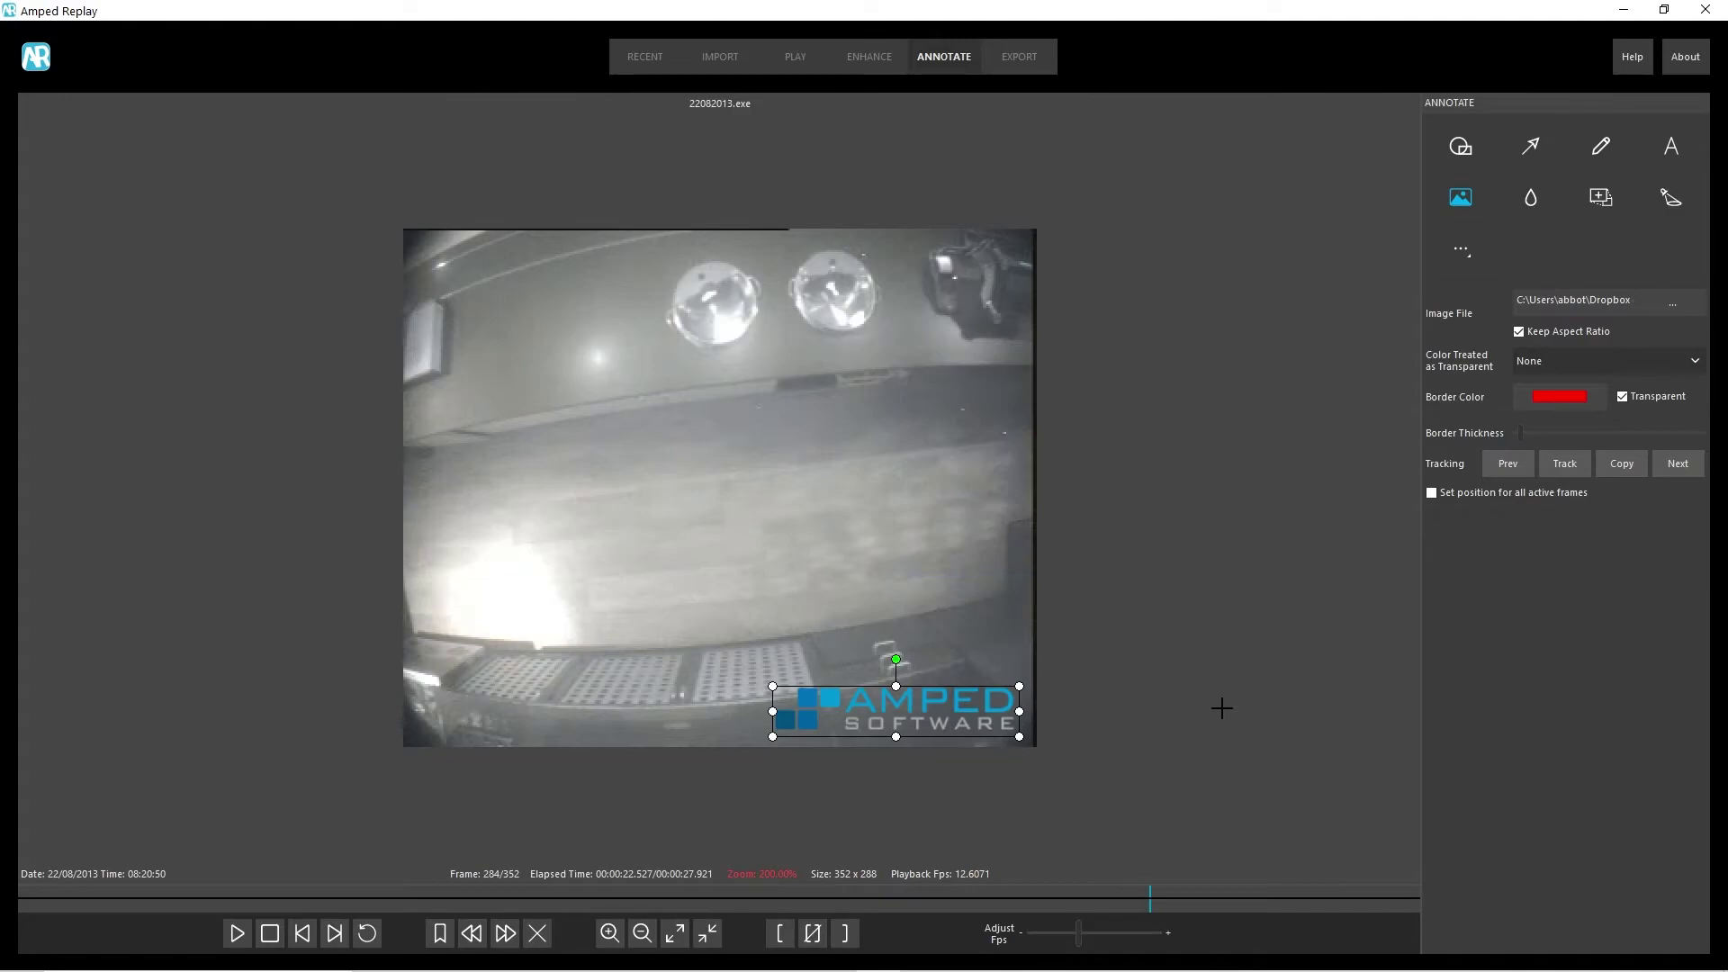
{"action": "mouse_move", "coordinate": [1023, 900]}
{"action": "left_mouse_down"}
{"action": "mouse_move", "coordinate": [238, 884]}
{"action": "mouse_move", "coordinate": [888, 922]}
{"action": "mouse_move", "coordinate": [1194, 916]}
{"action": "mouse_move", "coordinate": [1143, 900]}
{"action": "left_mouse_up"}
{"action": "mouse_move", "coordinate": [931, 711]}
{"action": "left_mouse_down"}
{"action": "mouse_move", "coordinate": [627, 367]}
{"action": "mouse_move", "coordinate": [574, 276]}
{"action": "left_mouse_up"}
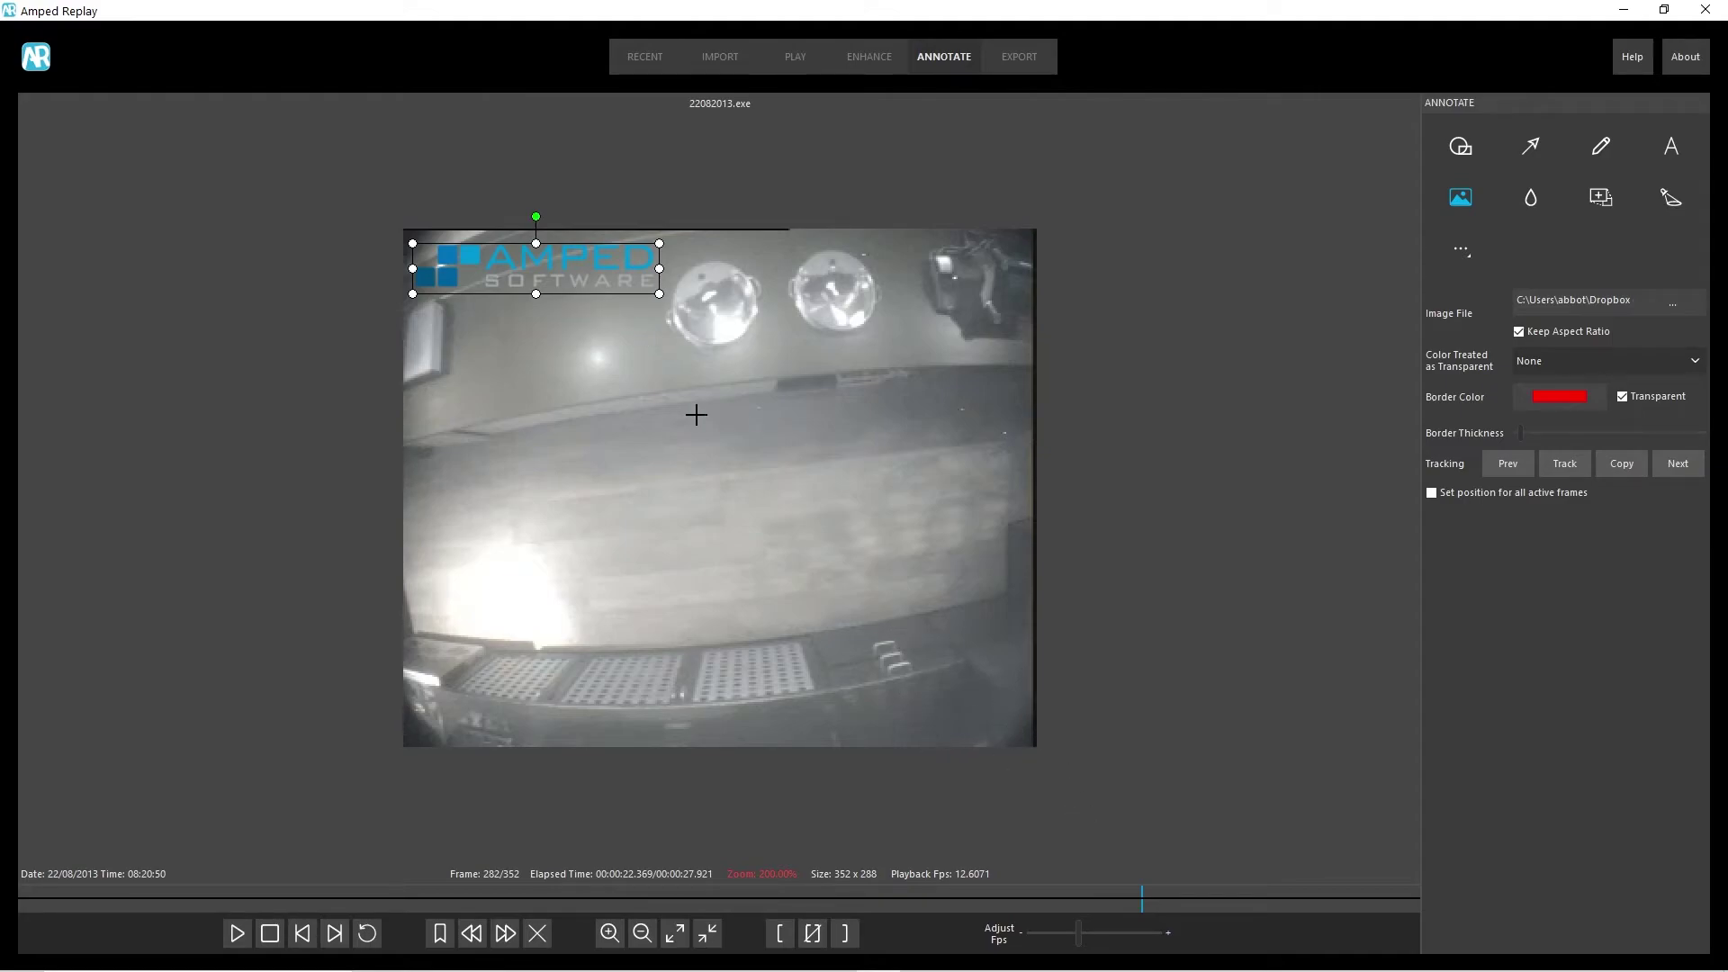
{"action": "left_click", "coordinate": [1136, 900]}
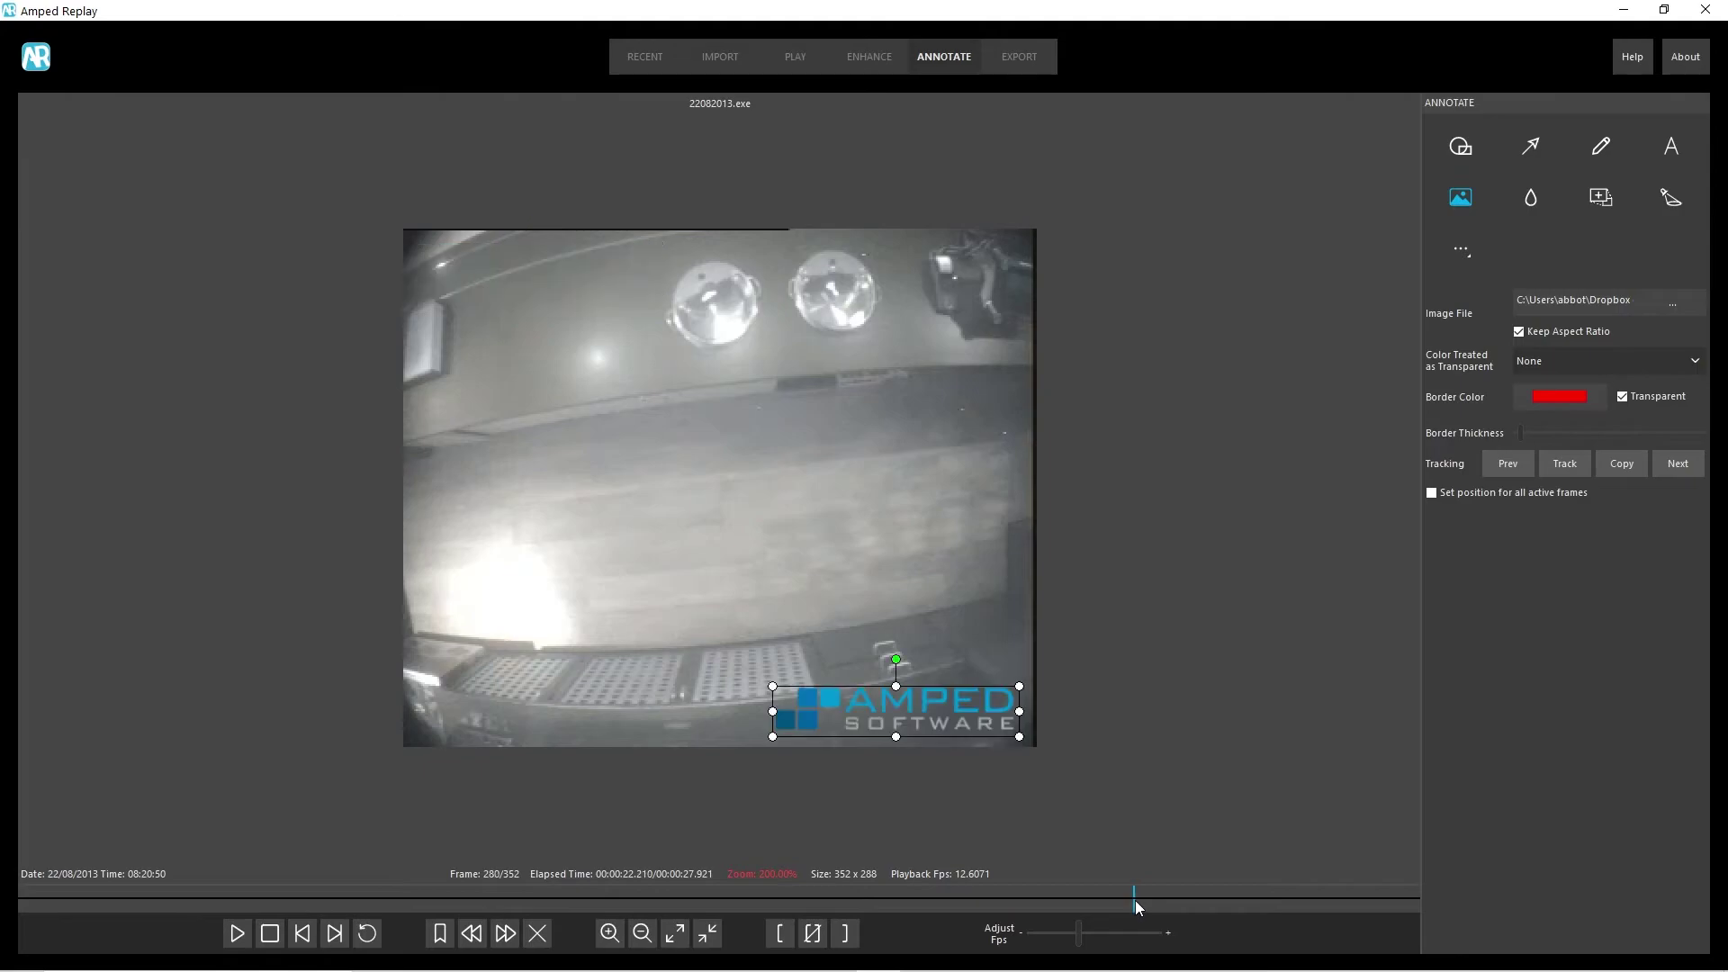
{"action": "left_click", "coordinate": [1141, 900]}
{"action": "left_click", "coordinate": [1135, 900]}
{"action": "left_click", "coordinate": [1140, 900]}
{"action": "left_click", "coordinate": [1137, 900]}
{"action": "left_click", "coordinate": [1141, 900]}
{"action": "left_click", "coordinate": [1136, 900]}
{"action": "left_click", "coordinate": [1141, 900]}
{"action": "left_click", "coordinate": [1138, 900]}
{"action": "left_click", "coordinate": [1142, 899]}
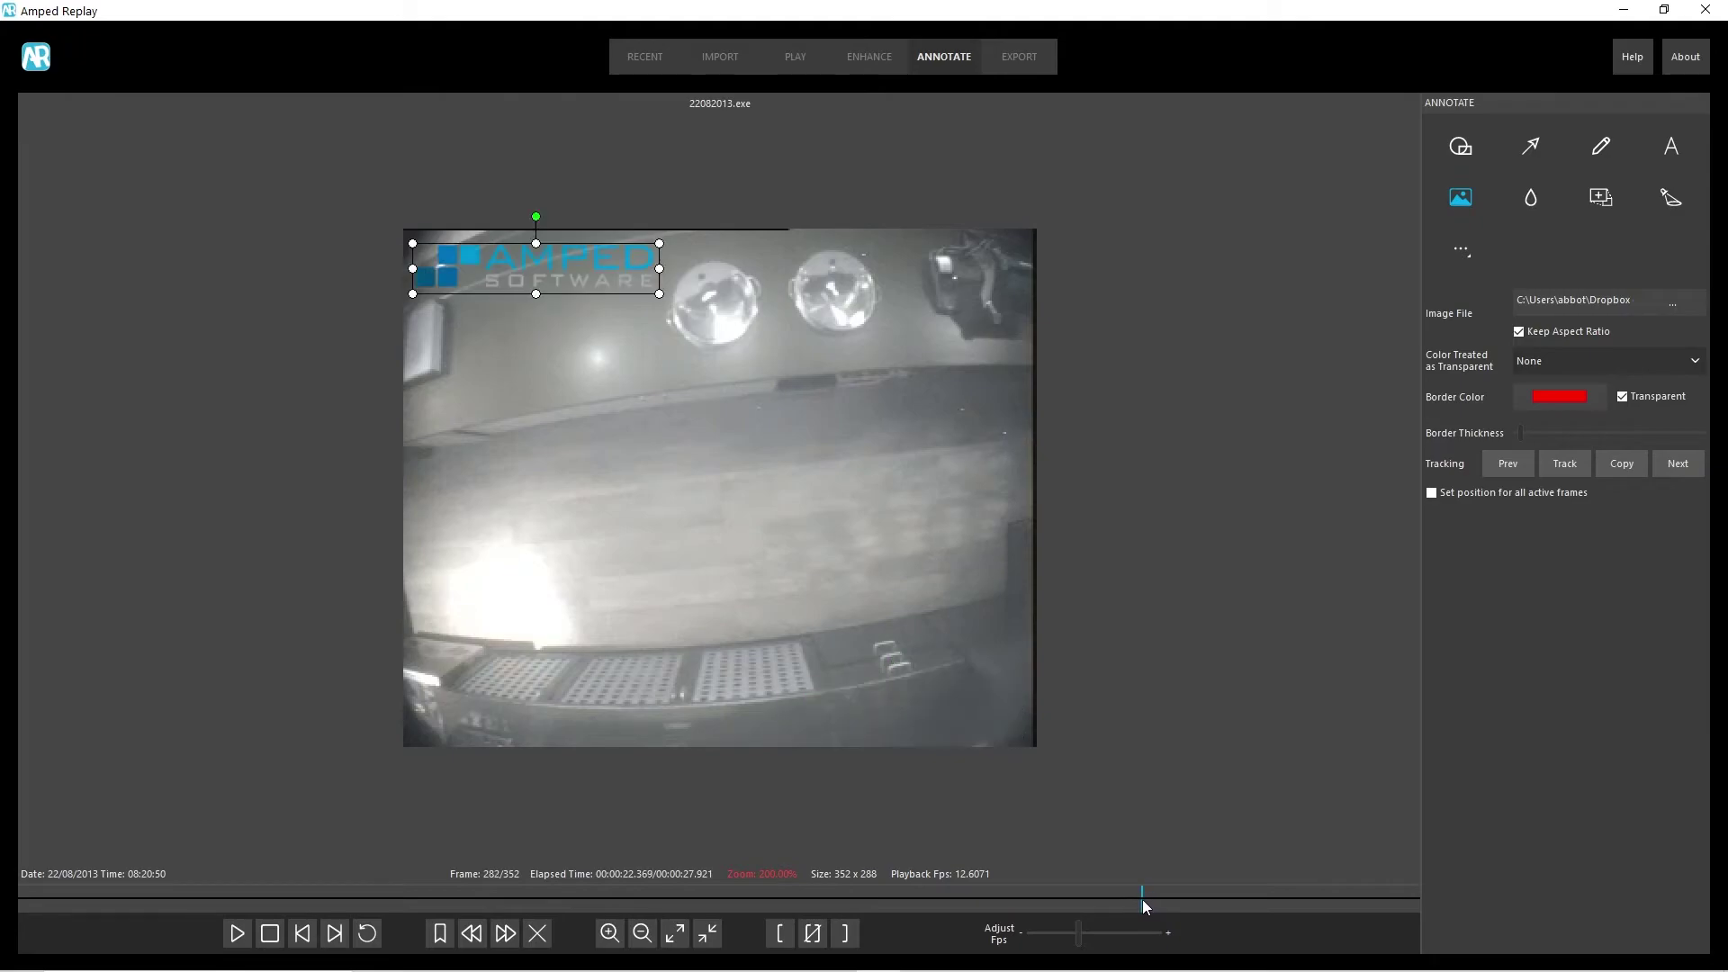
{"action": "right_click", "coordinate": [582, 254]}
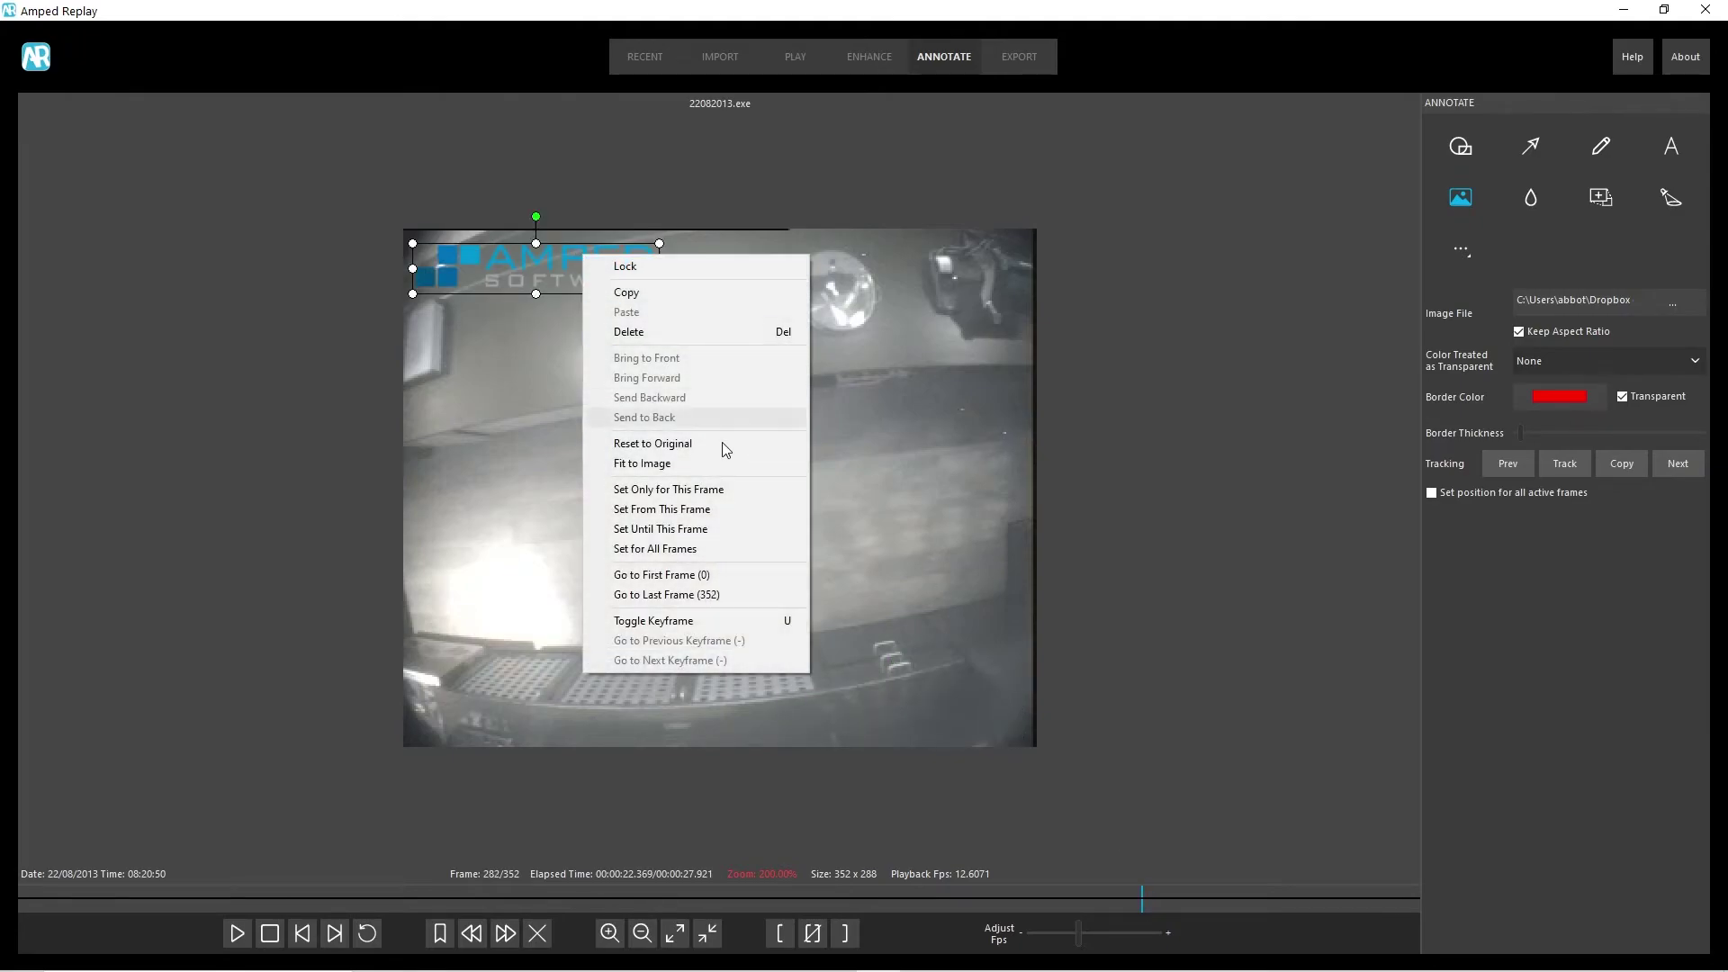
{"action": "left_click", "coordinate": [677, 550]}
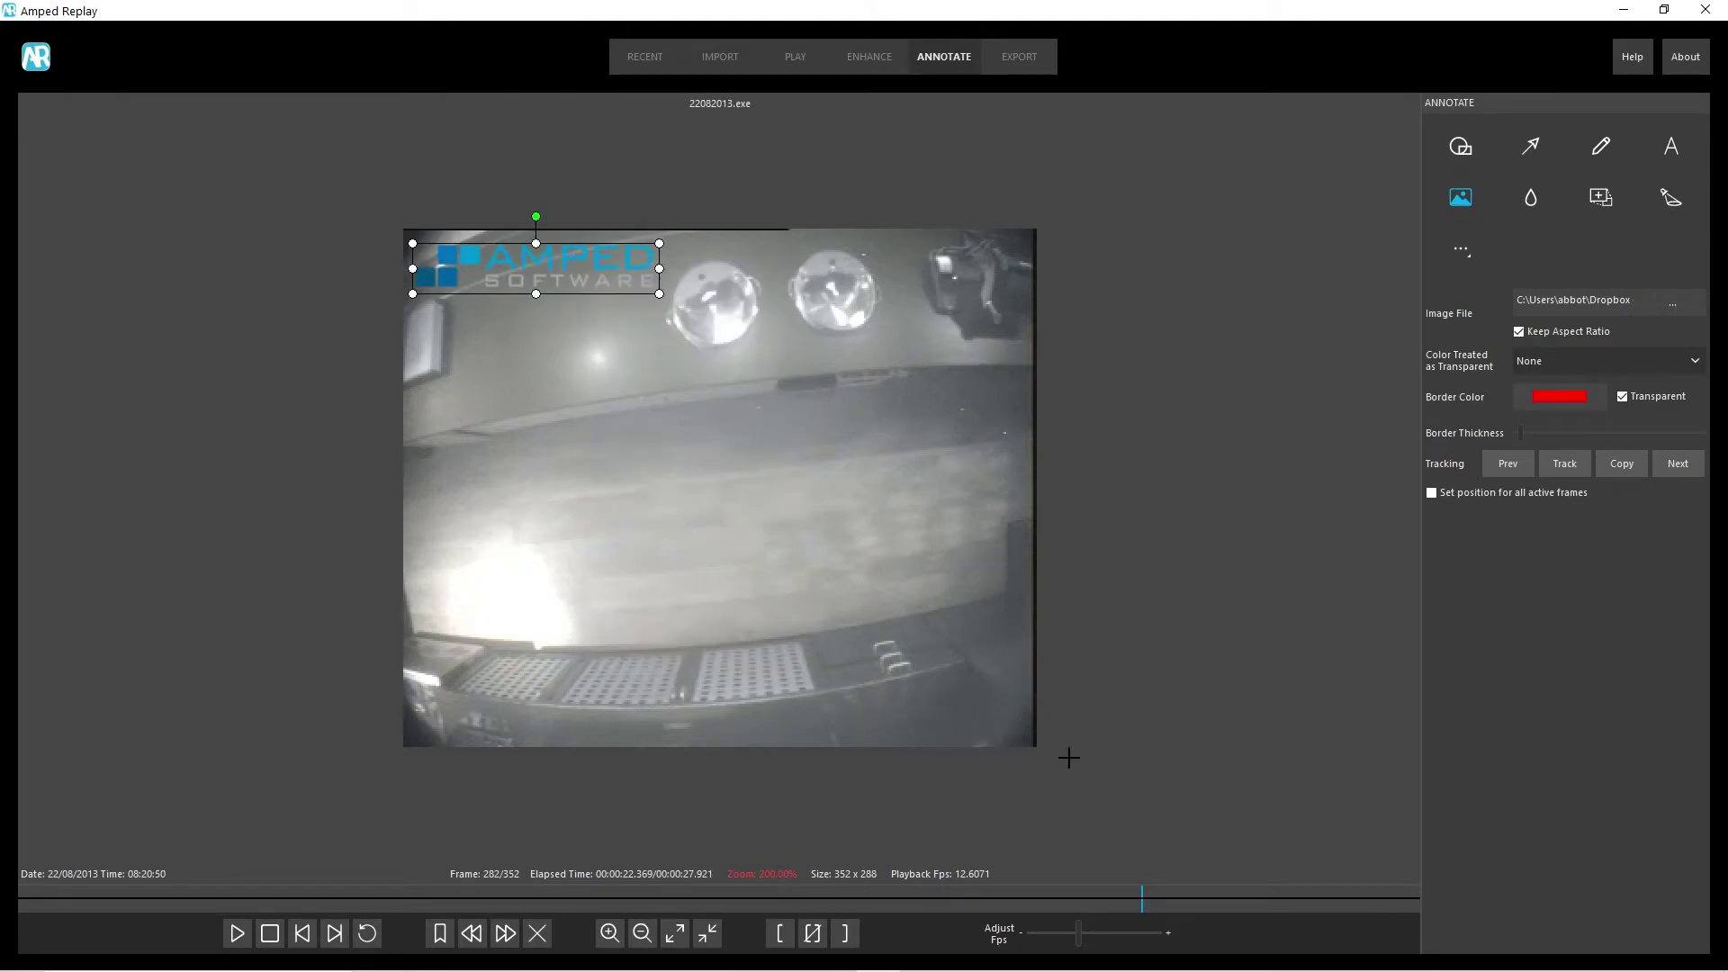
{"action": "left_click", "coordinate": [1135, 900]}
{"action": "left_click", "coordinate": [1146, 897]}
{"action": "left_click", "coordinate": [1141, 899]}
{"action": "left_click", "coordinate": [1138, 899]}
{"action": "left_click", "coordinate": [1141, 898]}
{"action": "left_click", "coordinate": [1138, 898]}
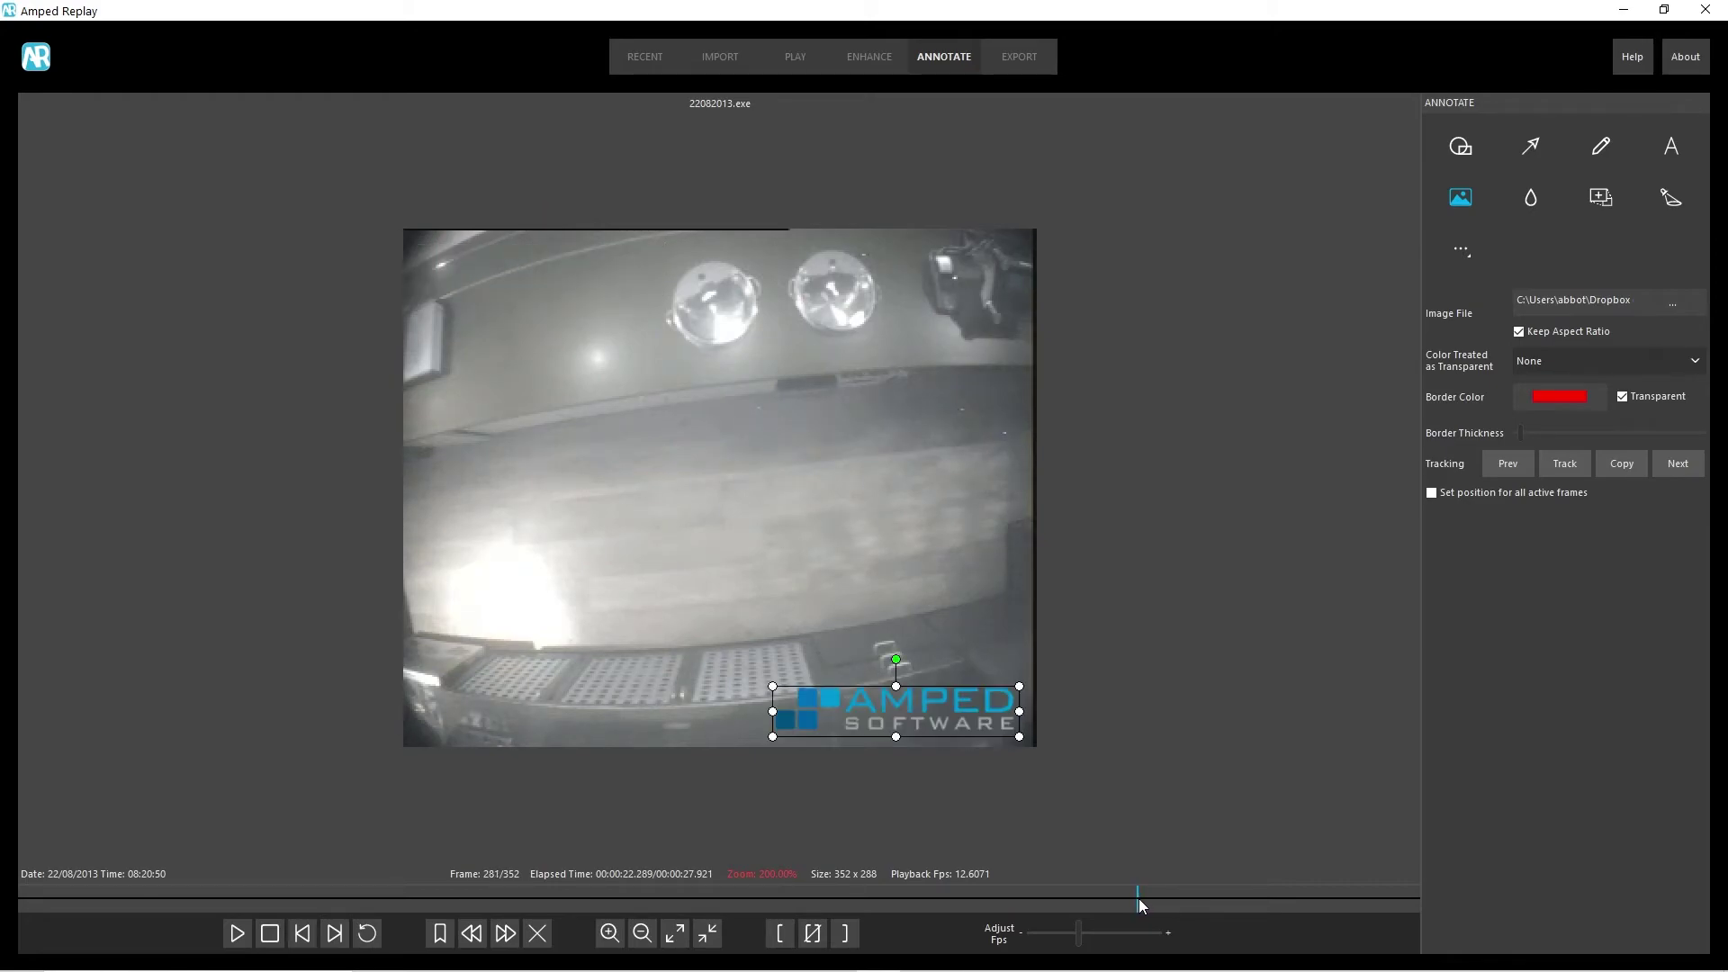
{"action": "left_click", "coordinate": [1141, 898]}
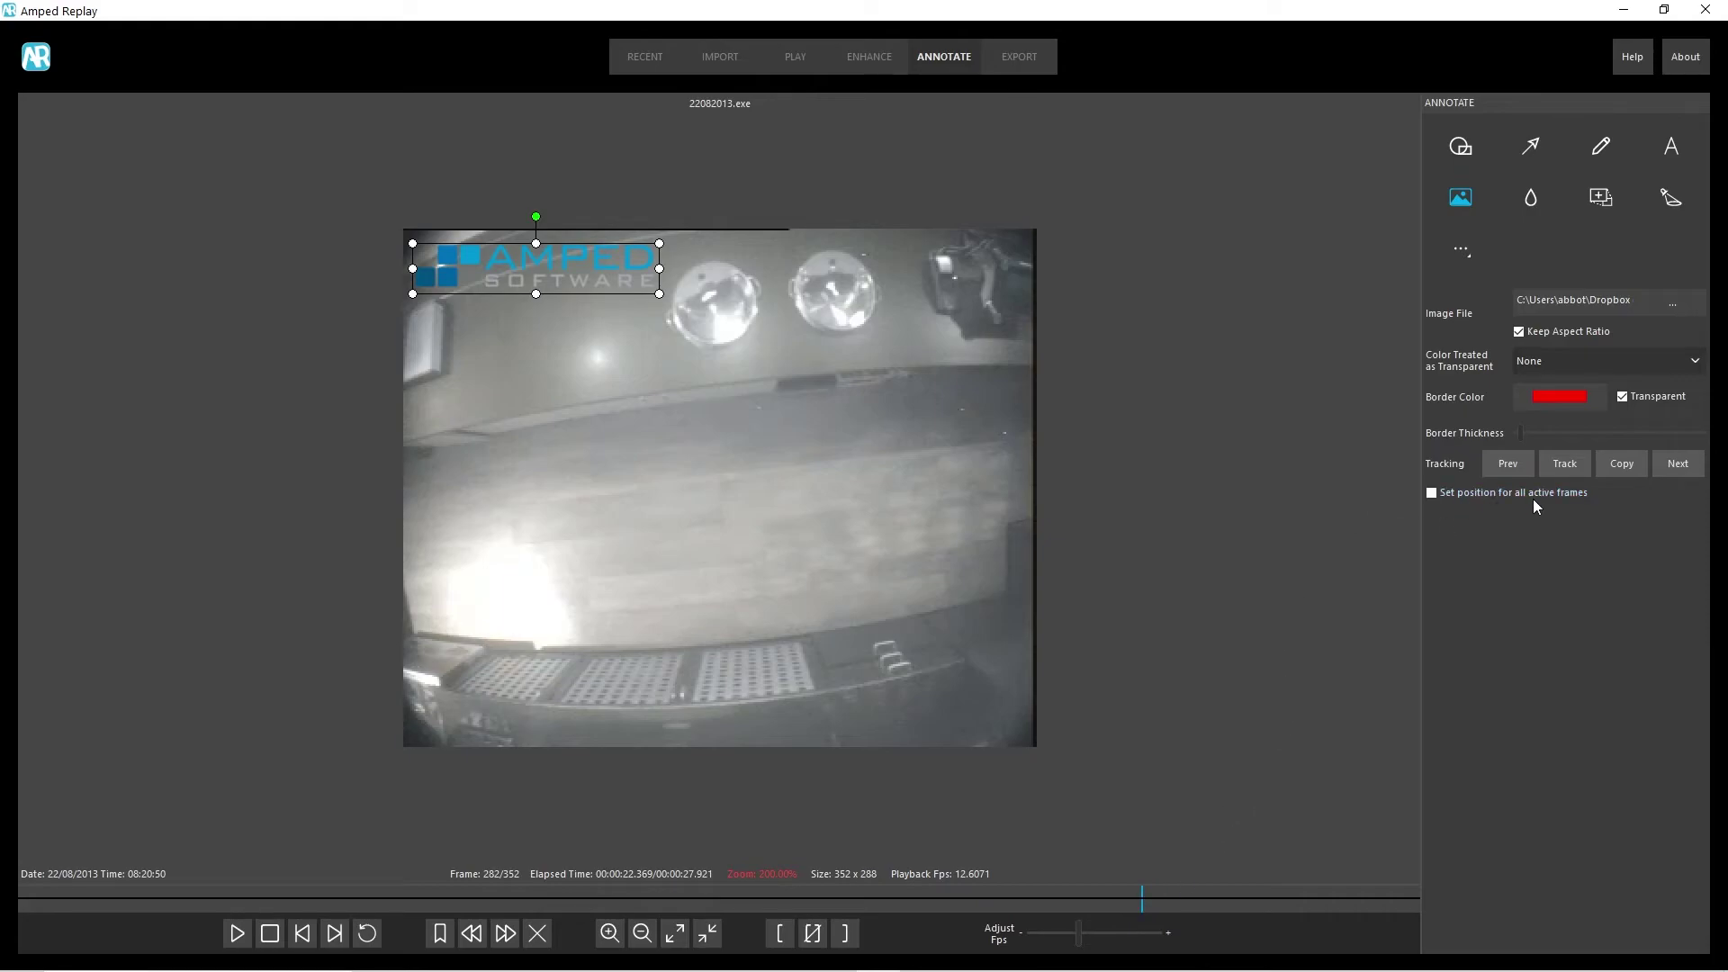
Tick 'Set position for all active frames' and scrub frames 16–317 to verify the logo
{"action": "left_click", "coordinate": [1483, 496]}
{"action": "left_click", "coordinate": [372, 897]}
{"action": "left_click", "coordinate": [122, 898]}
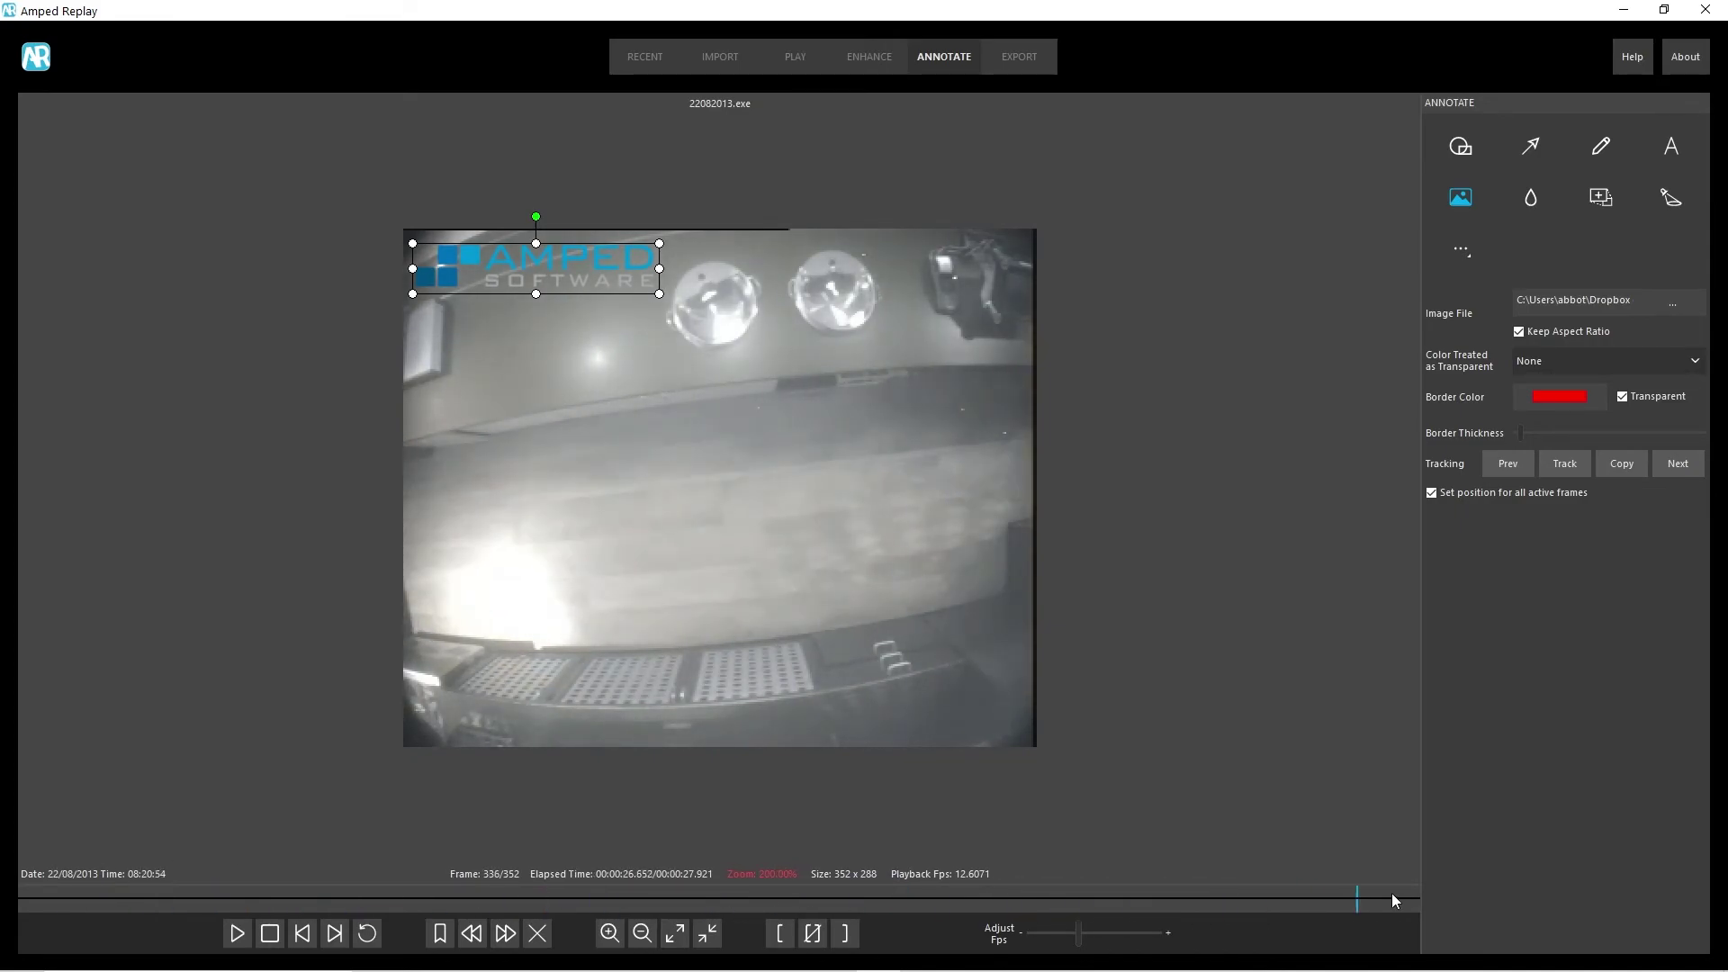
{"action": "left_click", "coordinate": [149, 897]}
{"action": "left_click", "coordinate": [82, 897]}
{"action": "left_click_drag", "start_coordinate": [82, 898], "coordinate": [1266, 893]}
Draw a text box with the Timestamp macro and place it bottom centre, beneath the logo
{"action": "left_click", "coordinate": [1670, 146]}
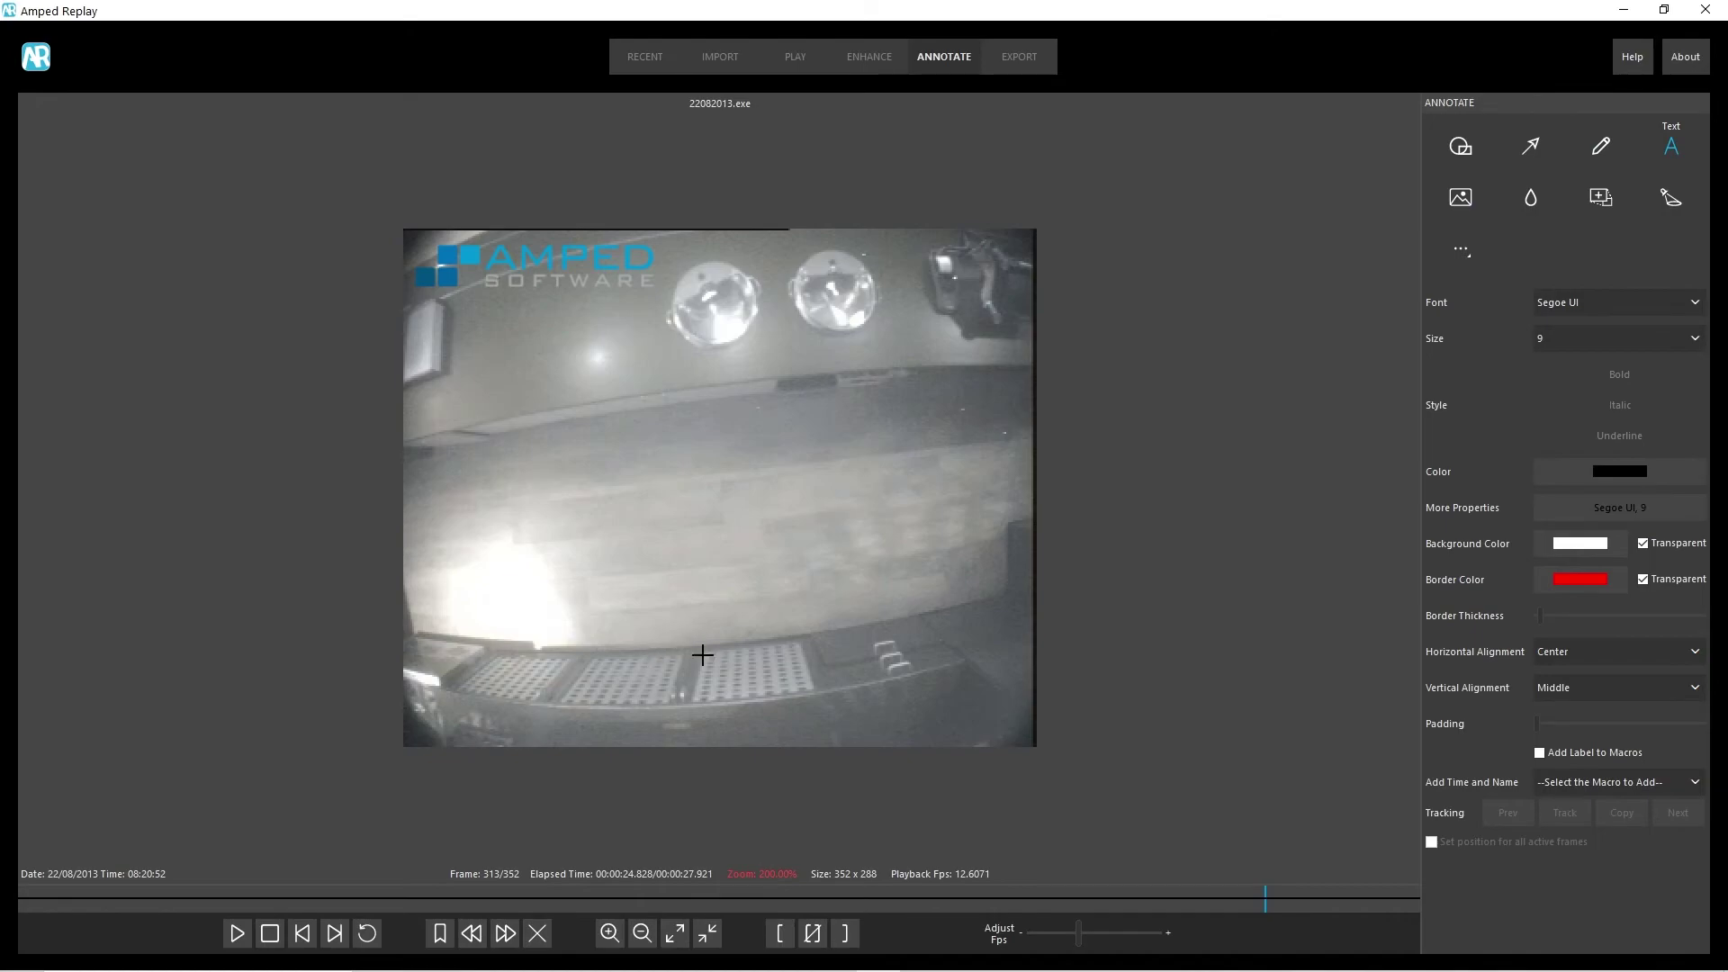
{"action": "mouse_move", "coordinate": [641, 659]}
{"action": "left_mouse_down"}
{"action": "mouse_move", "coordinate": [792, 717]}
{"action": "mouse_move", "coordinate": [907, 720]}
{"action": "left_mouse_up"}
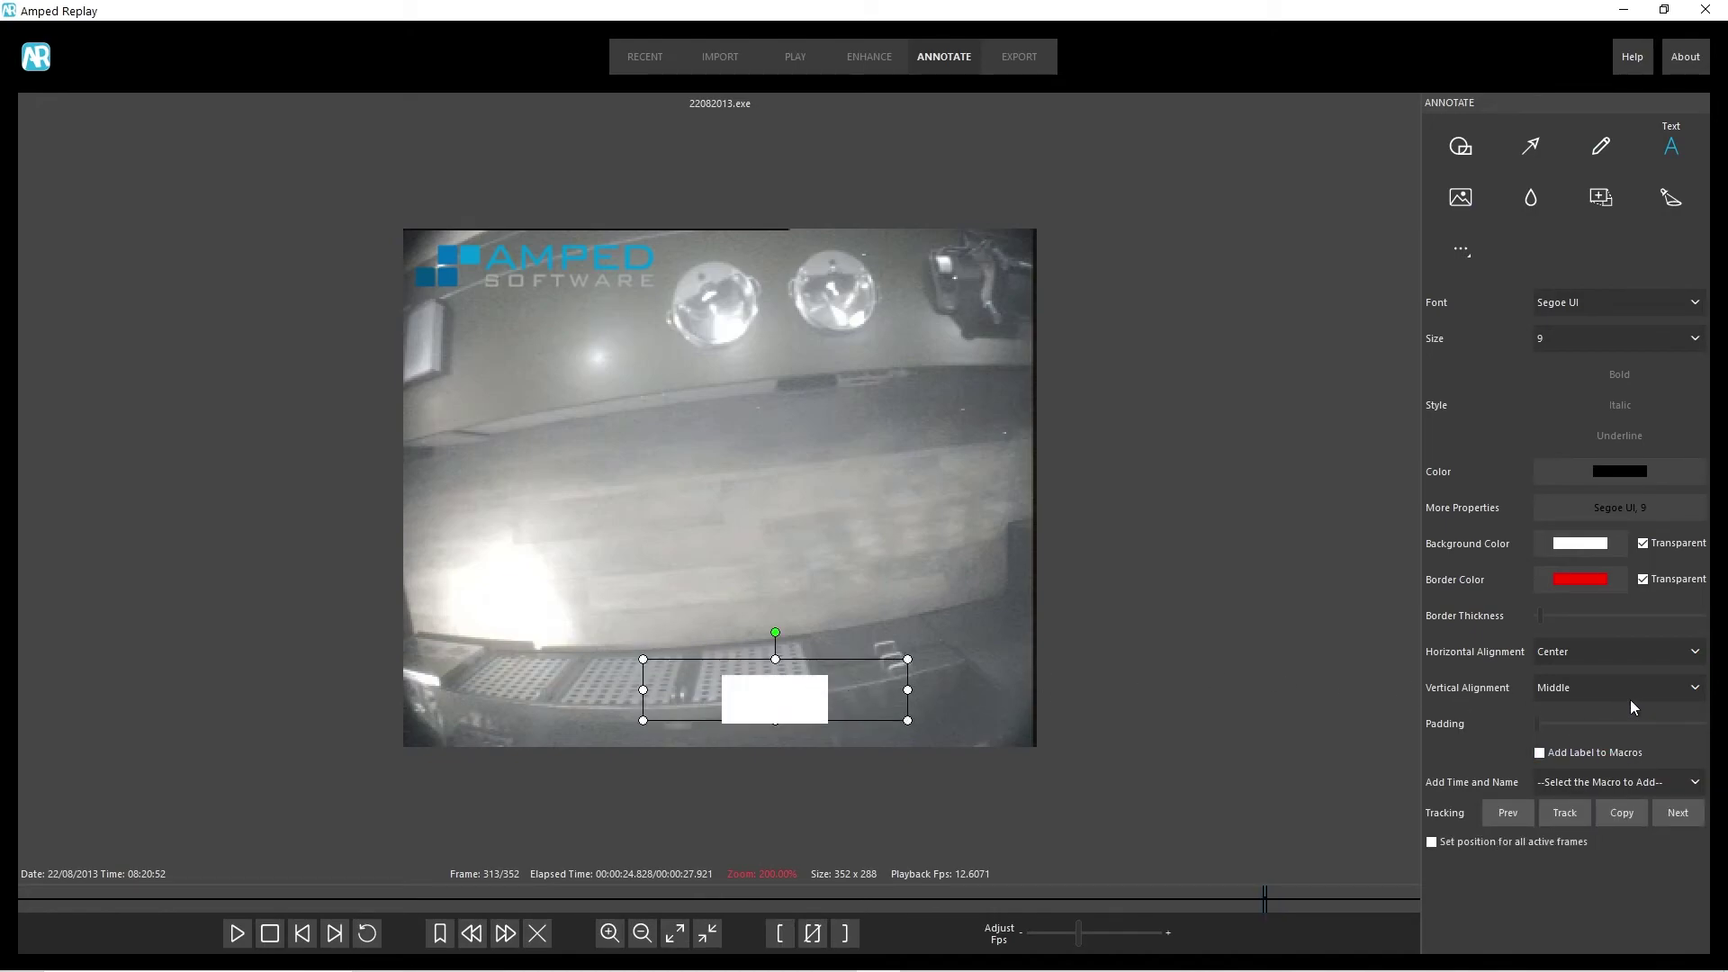
{"action": "left_click", "coordinate": [1654, 787]}
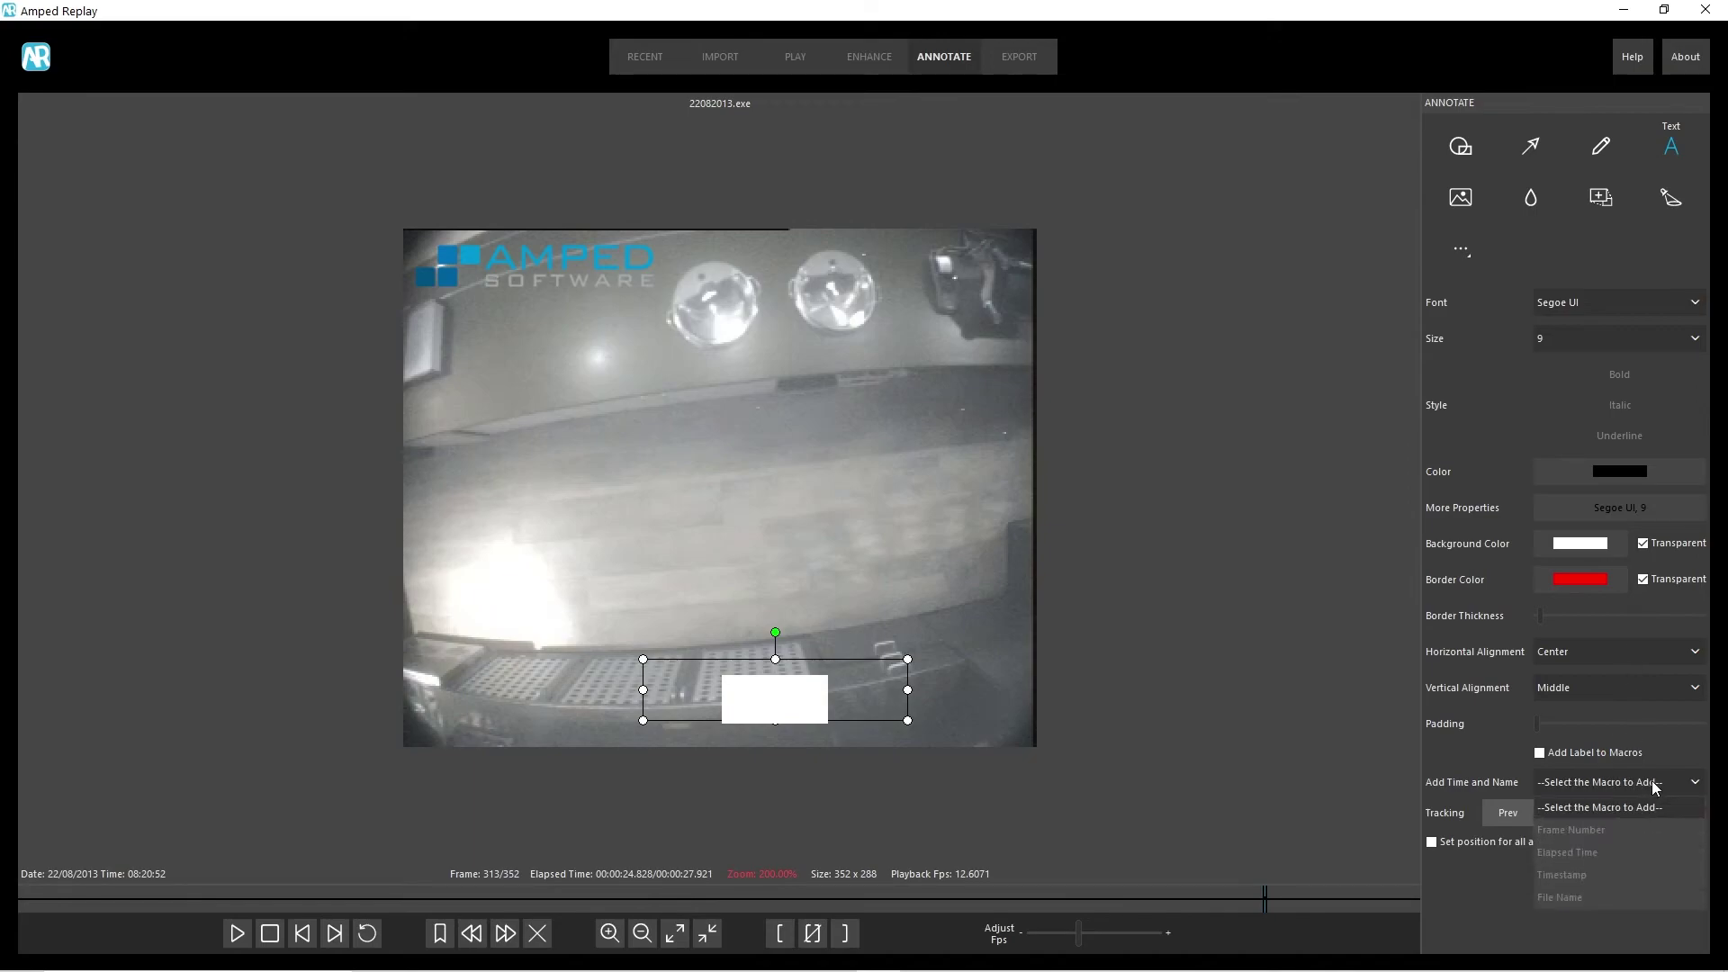
{"action": "left_click", "coordinate": [1592, 876]}
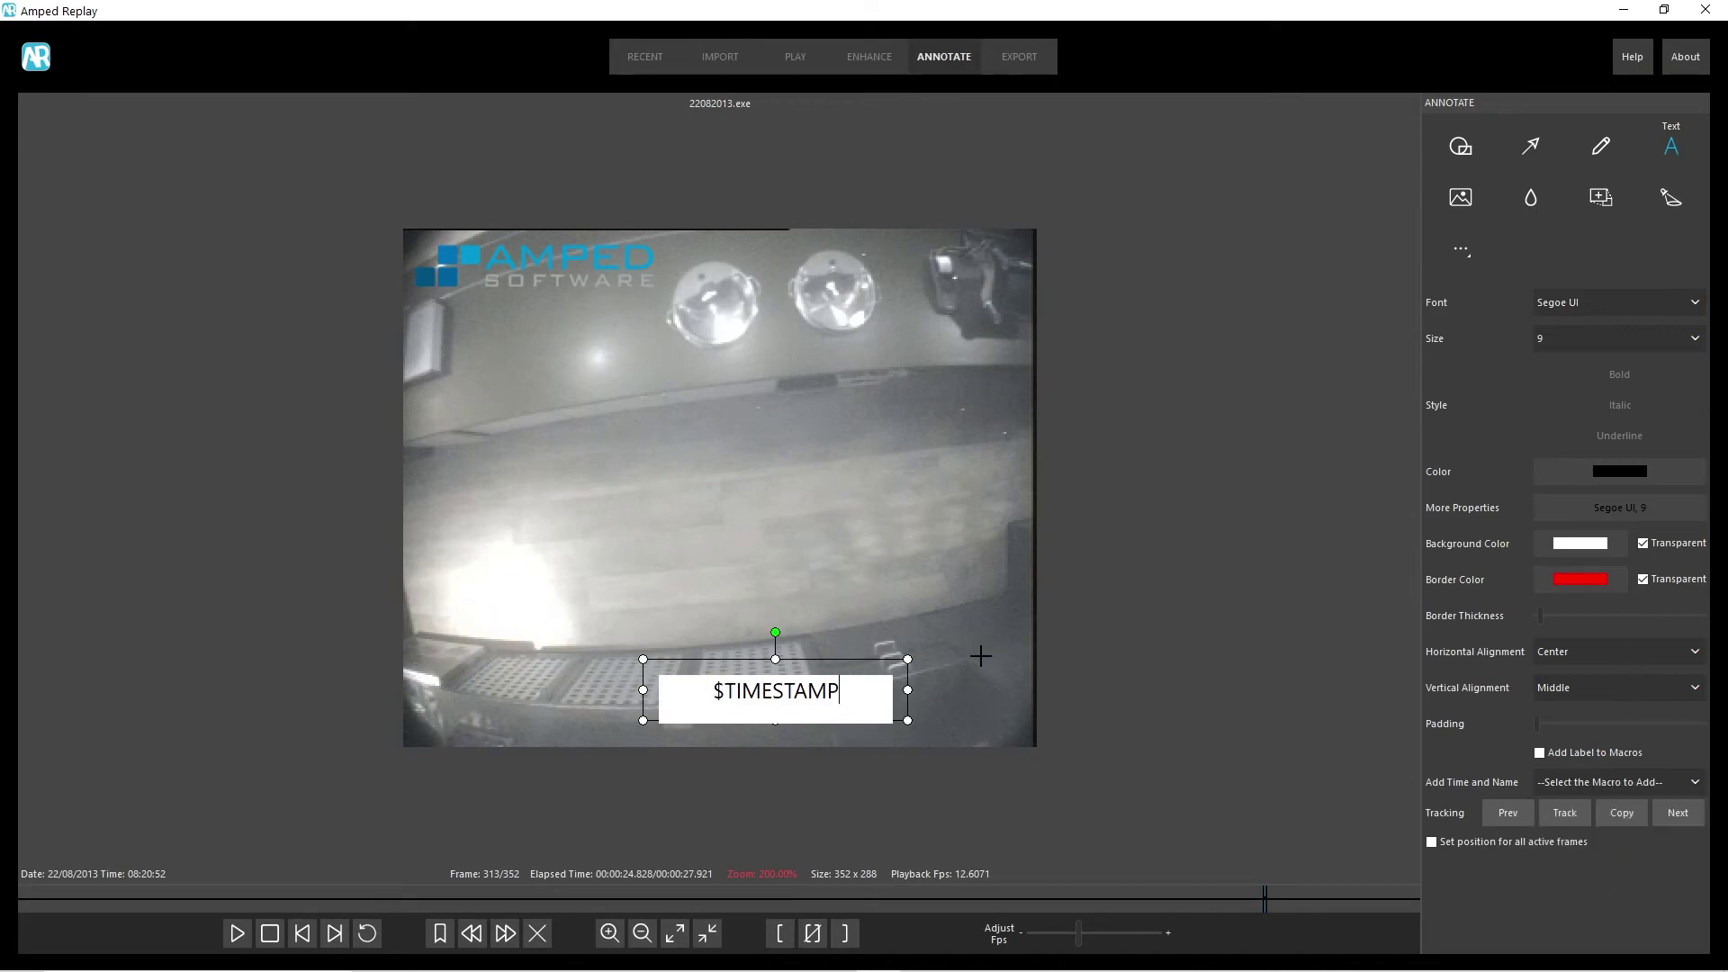
{"action": "left_click", "coordinate": [942, 642]}
{"action": "left_click_drag", "start_coordinate": [803, 695], "coordinate": [746, 706]}
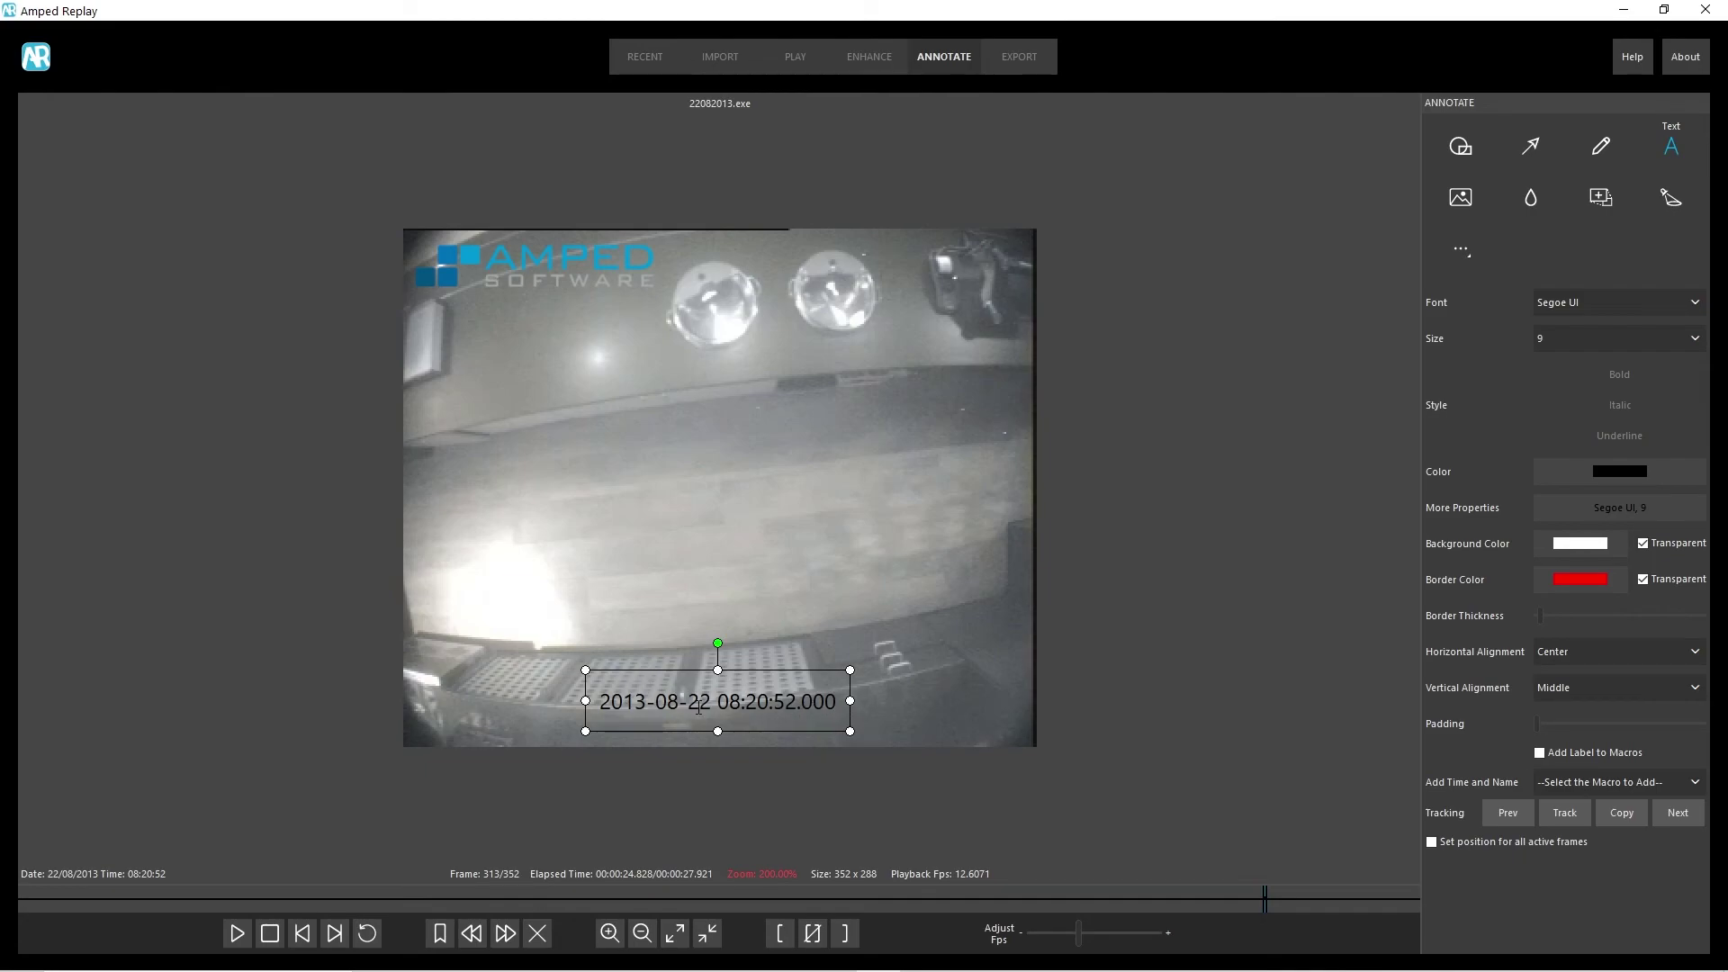
In annotation Options, set Date Format to %d/%m/%Y and Time Format to %H:%M:%S
{"action": "left_click", "coordinate": [1464, 245]}
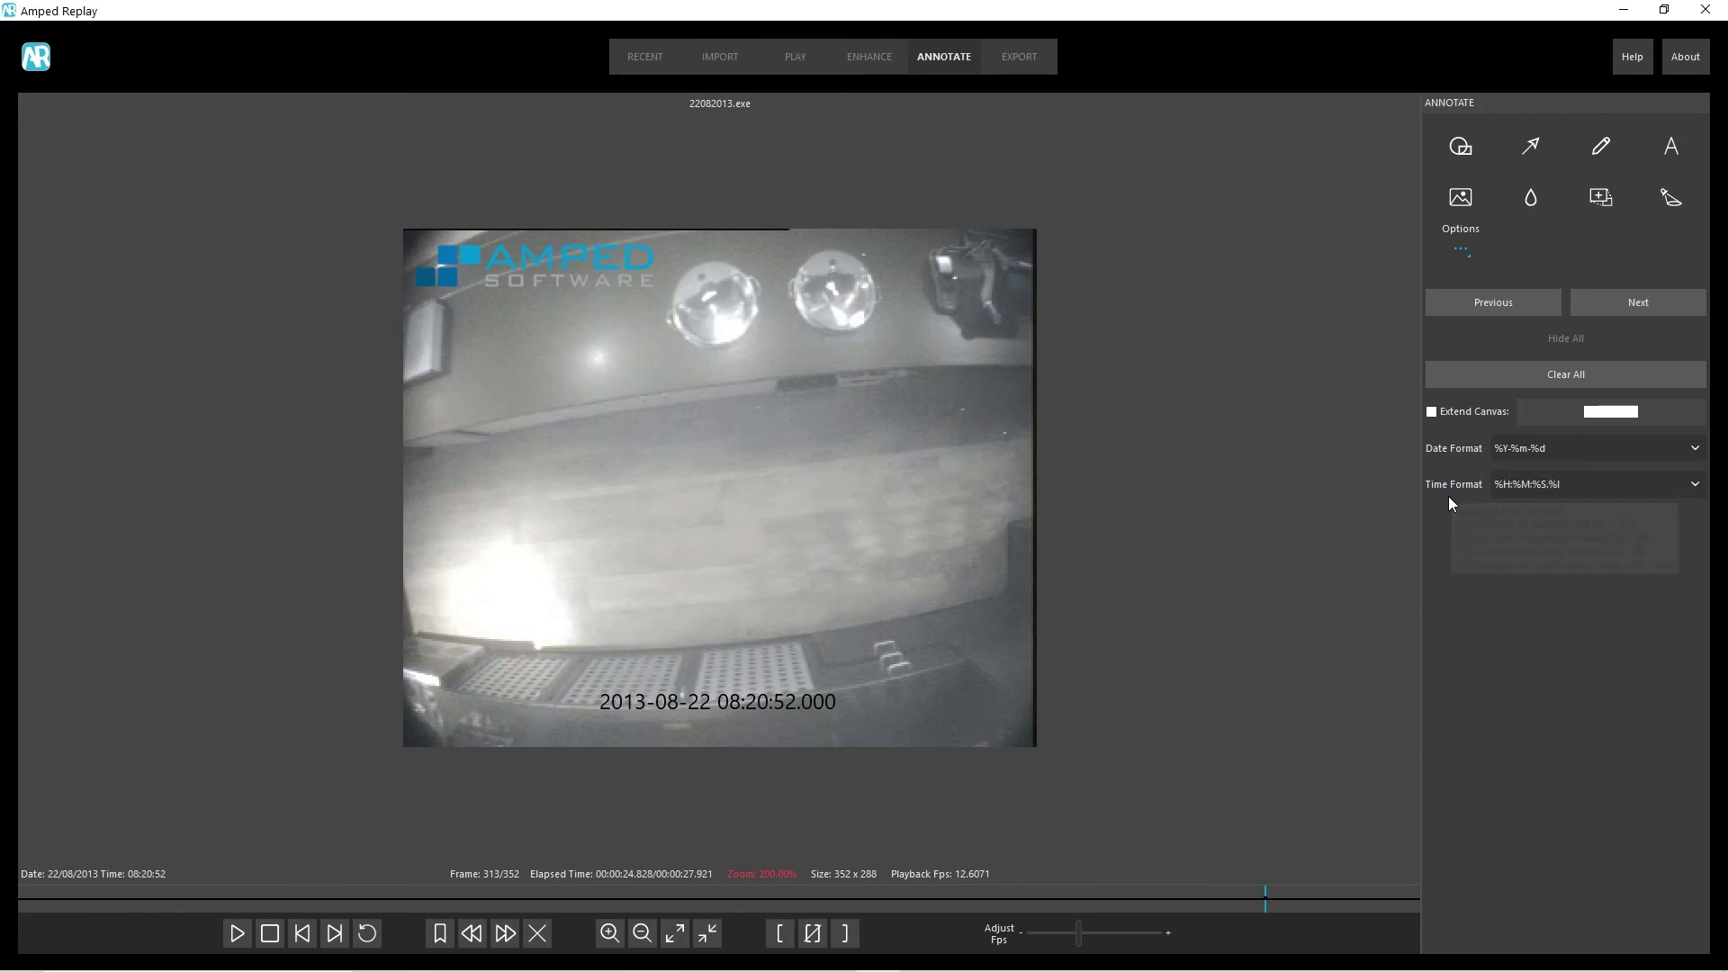
{"action": "left_click", "coordinate": [1695, 448]}
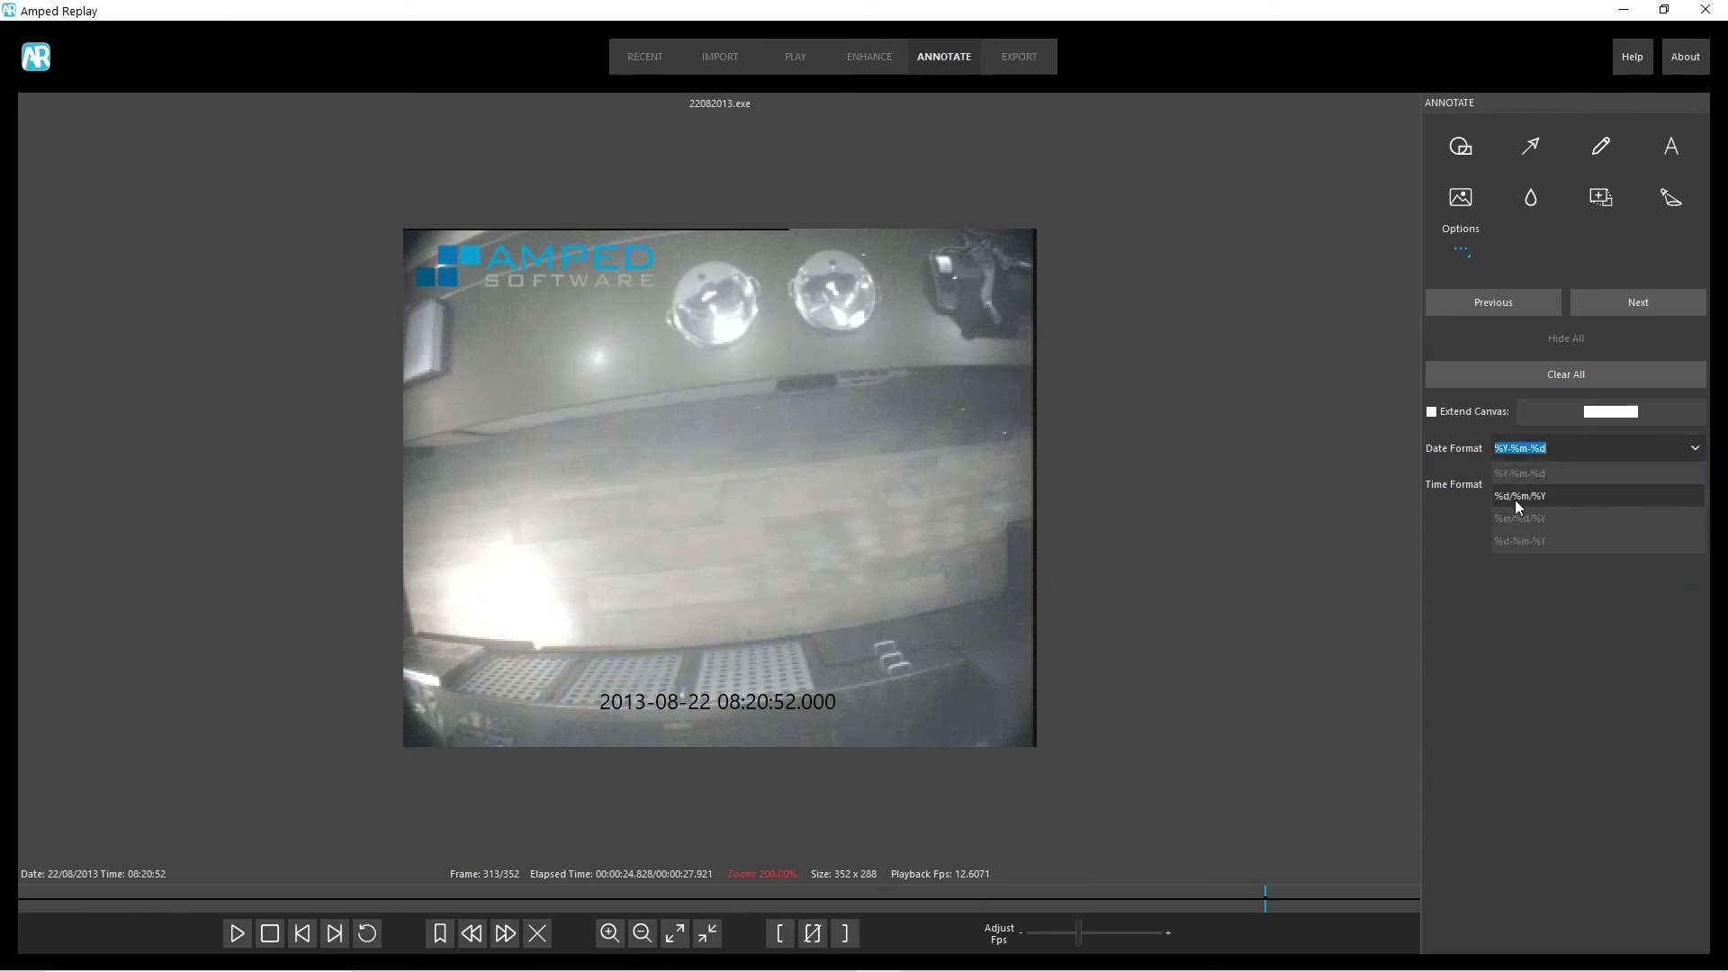
{"action": "left_click", "coordinate": [1541, 497]}
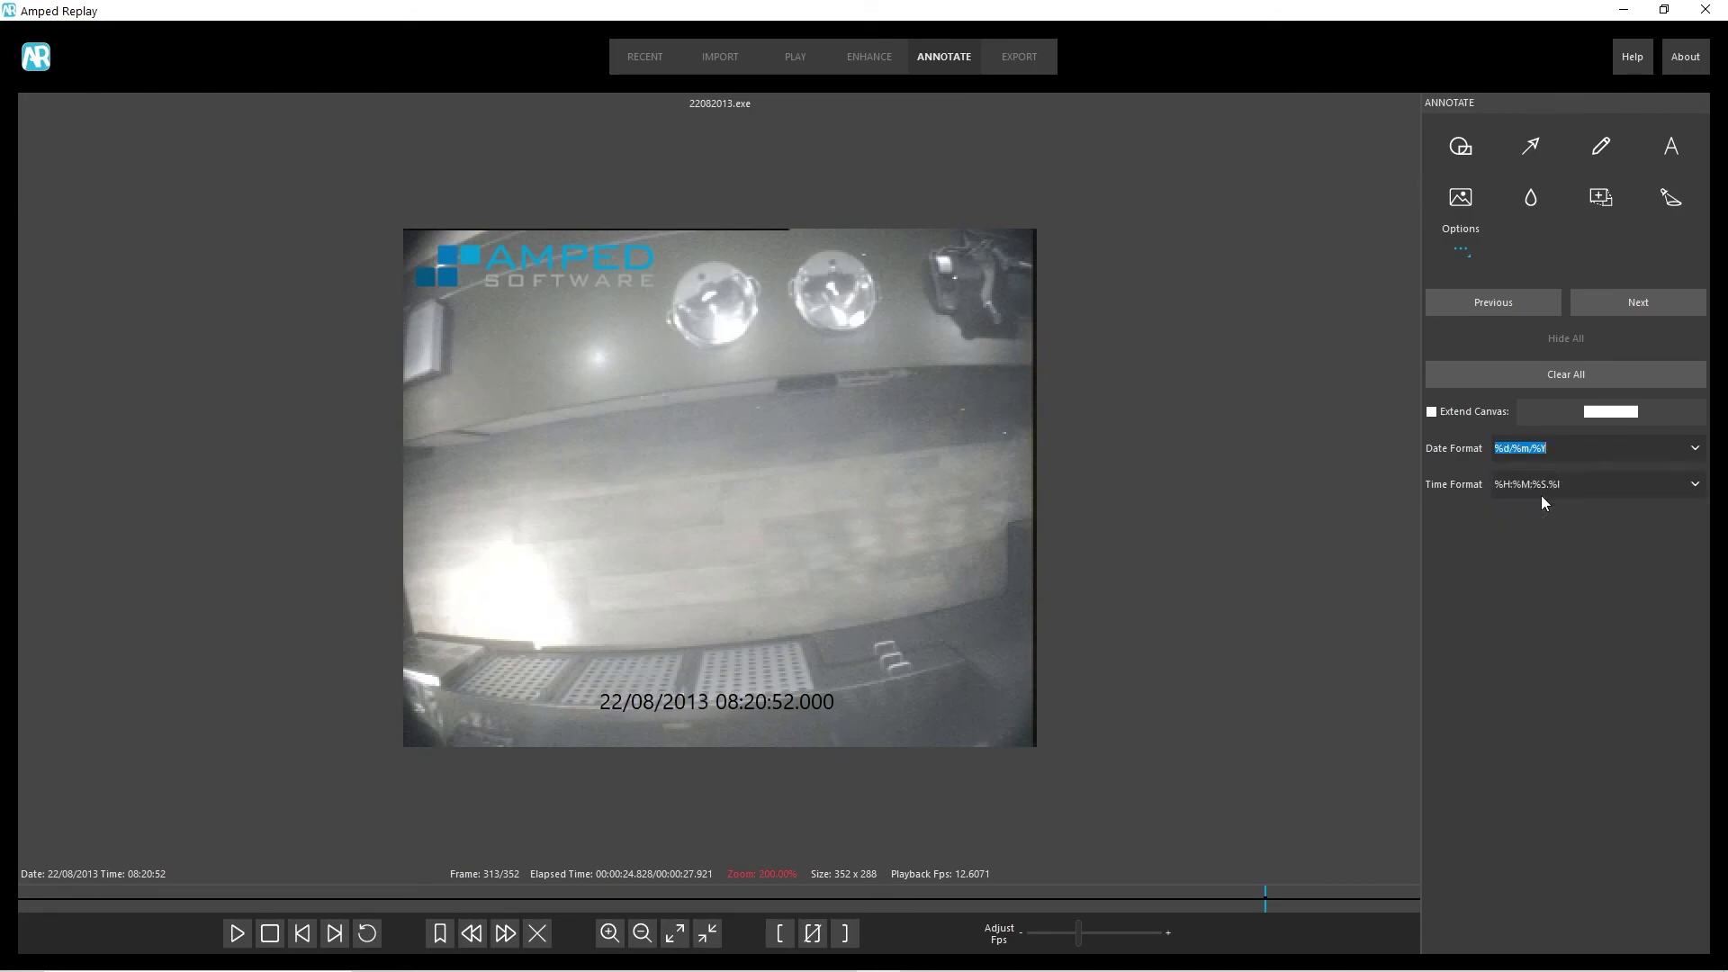
{"action": "left_click", "coordinate": [1693, 486]}
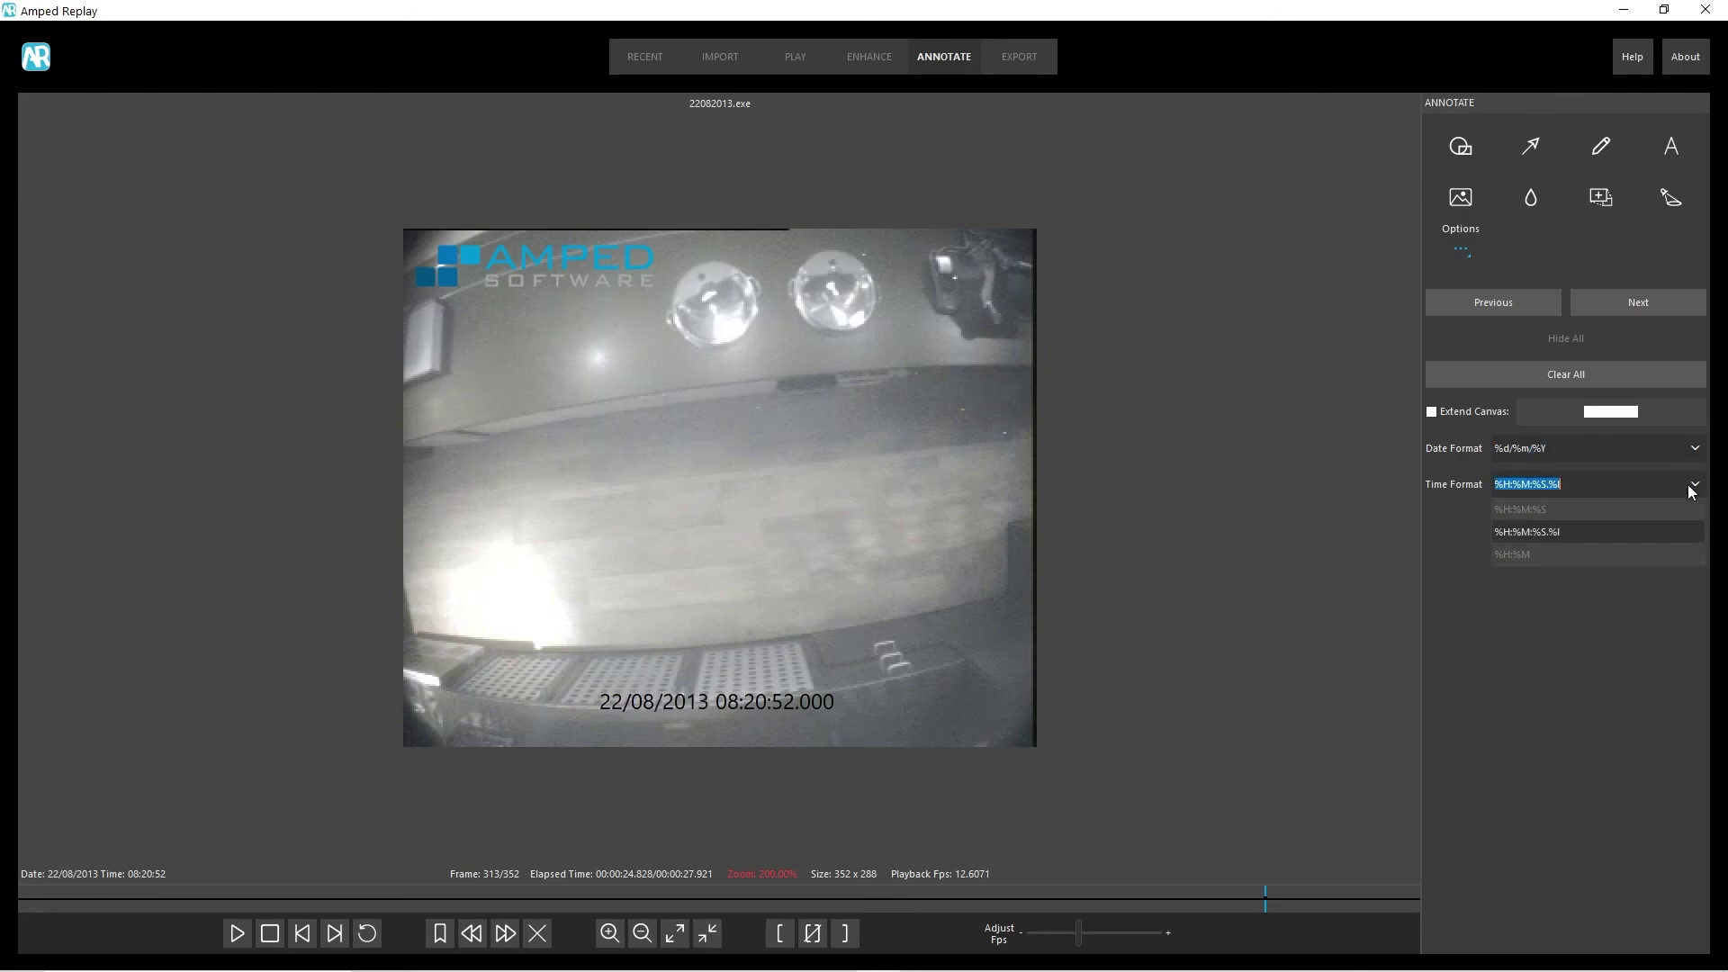
{"action": "left_click", "coordinate": [1514, 508]}
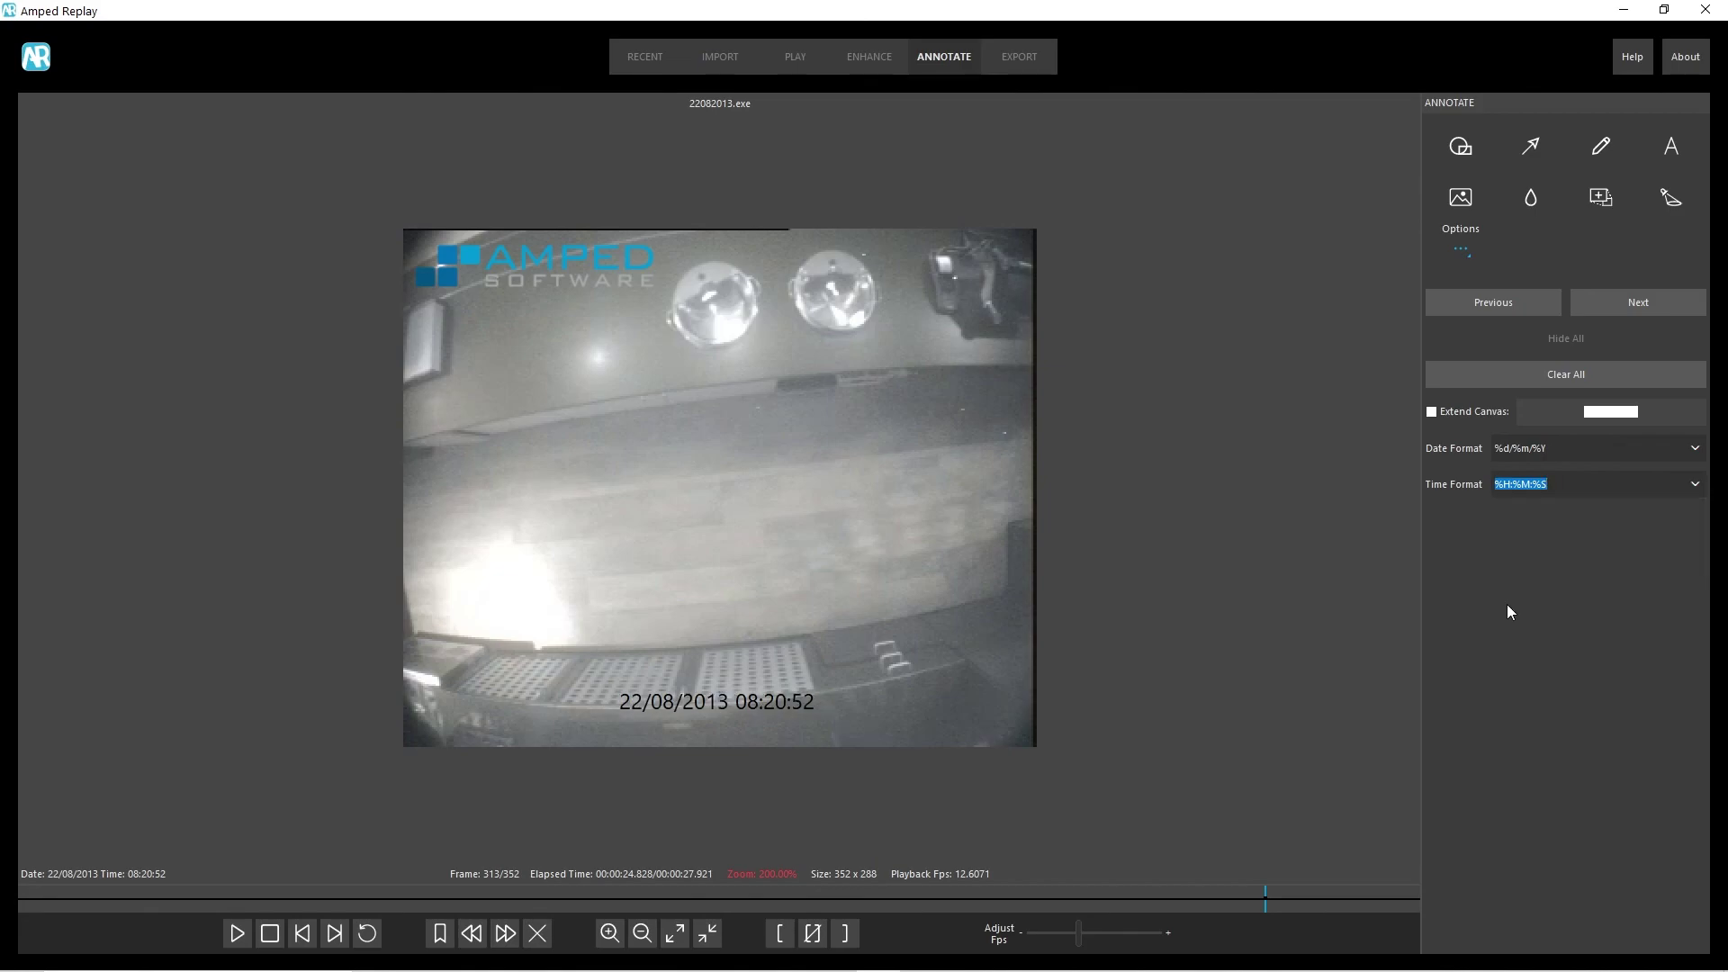